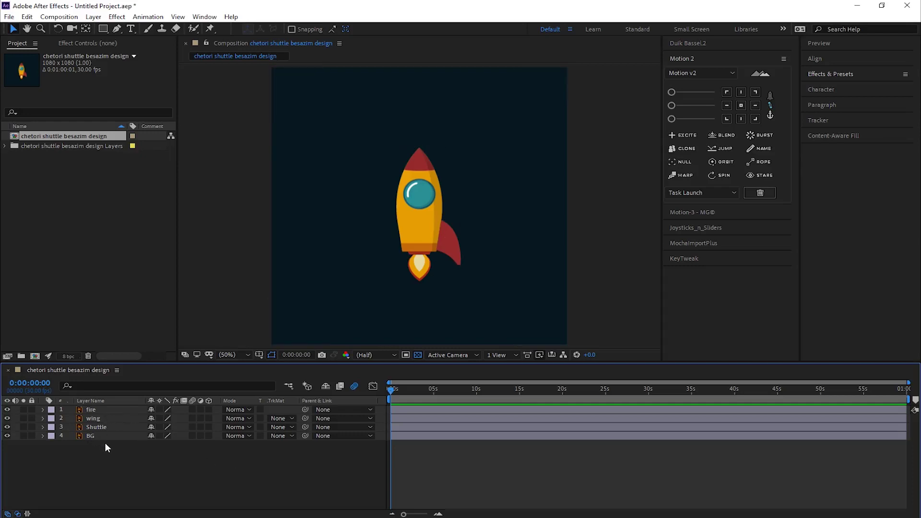
Move the wing layer's anchor point from the wing's centre onto the rocket body's centre line
left_click(93, 419)
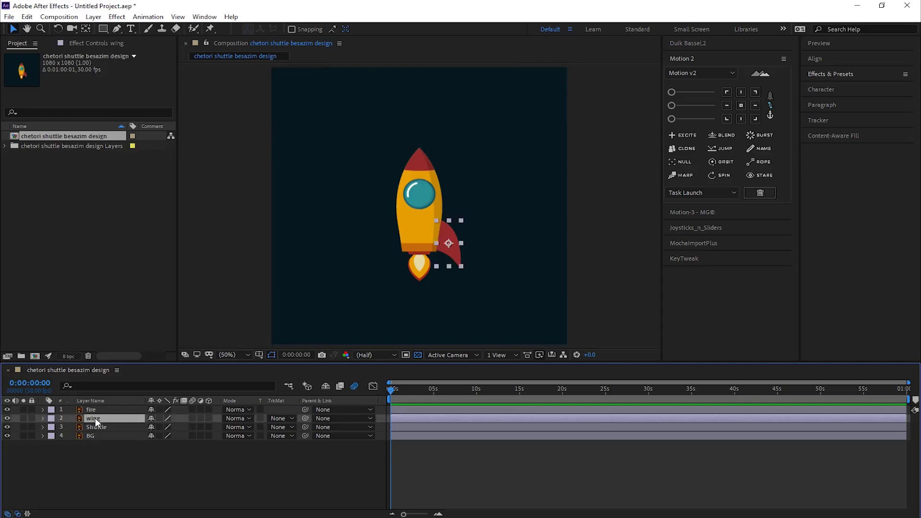
scroll(464, 243, "up", 1)
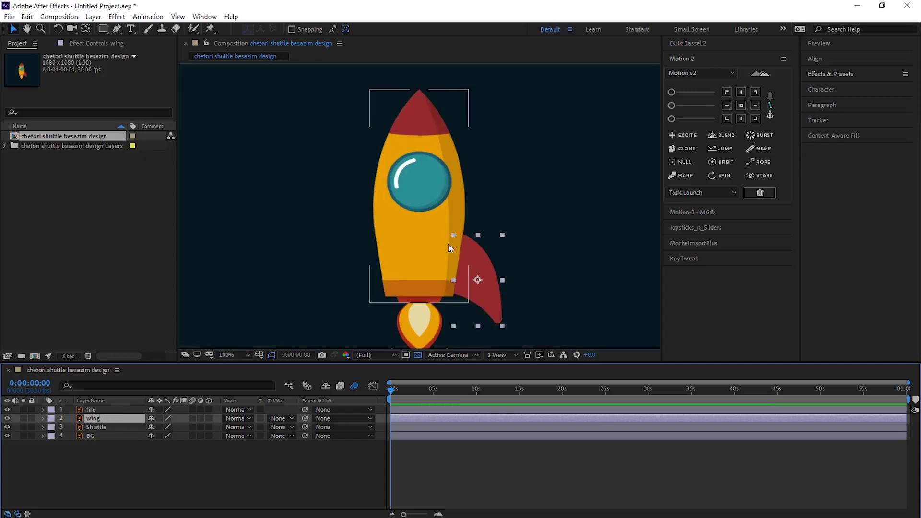
scroll(448, 243, "up", 1)
key("y")
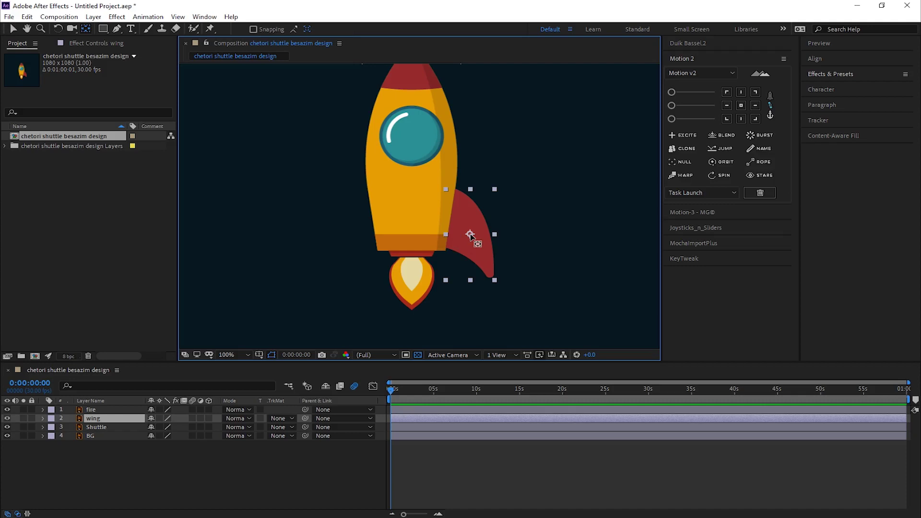
mouse_move(471, 235)
left_mouse_down()
mouse_move(411, 235)
mouse_move(411, 219)
left_mouse_up()
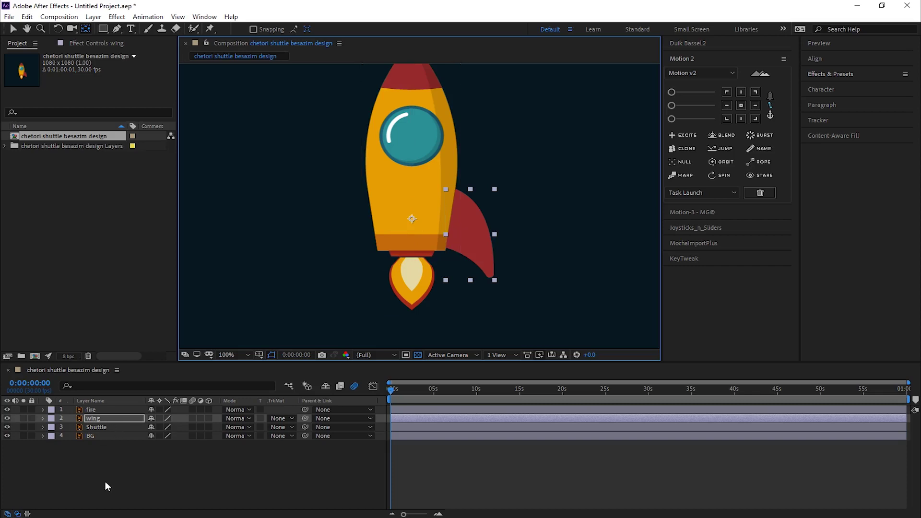
left_click(146, 488)
left_click(103, 417)
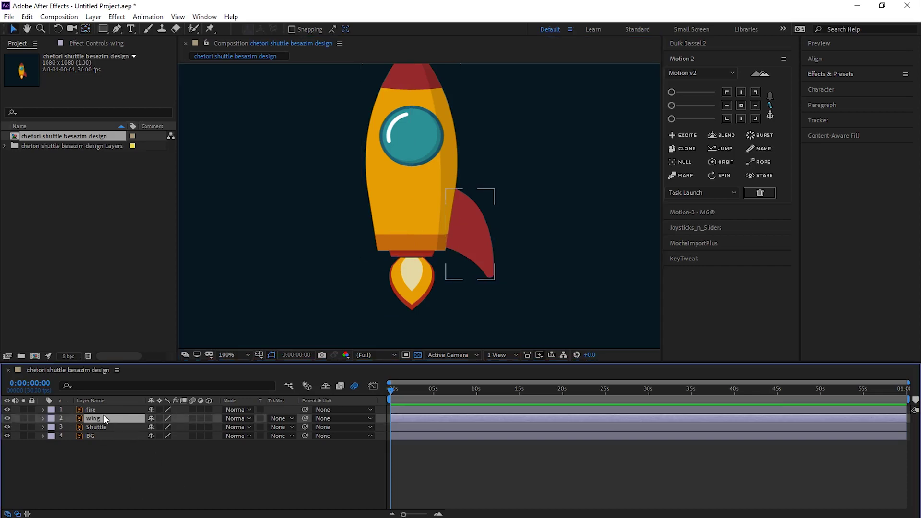
Convert the wing artwork into a shape layer with Create Shapes from Vector Layer
right_click(95, 418)
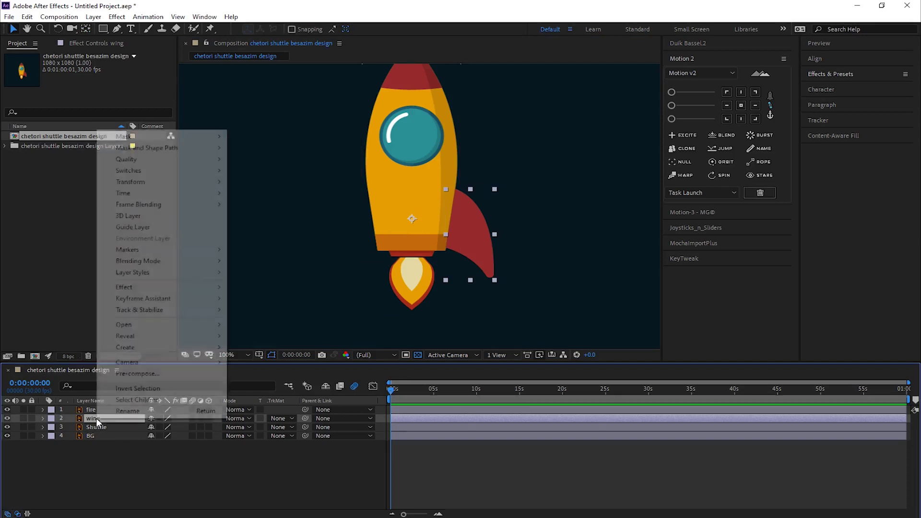
mouse_move(125, 349)
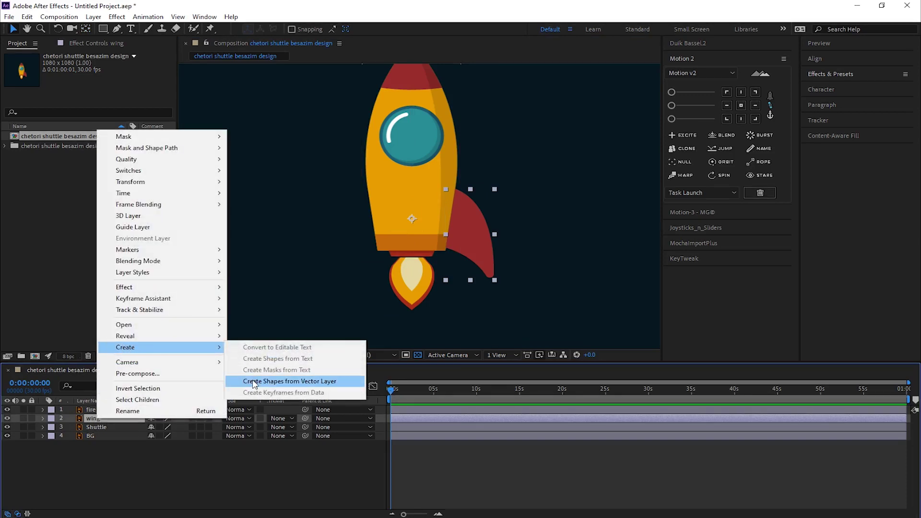
left_click(298, 382)
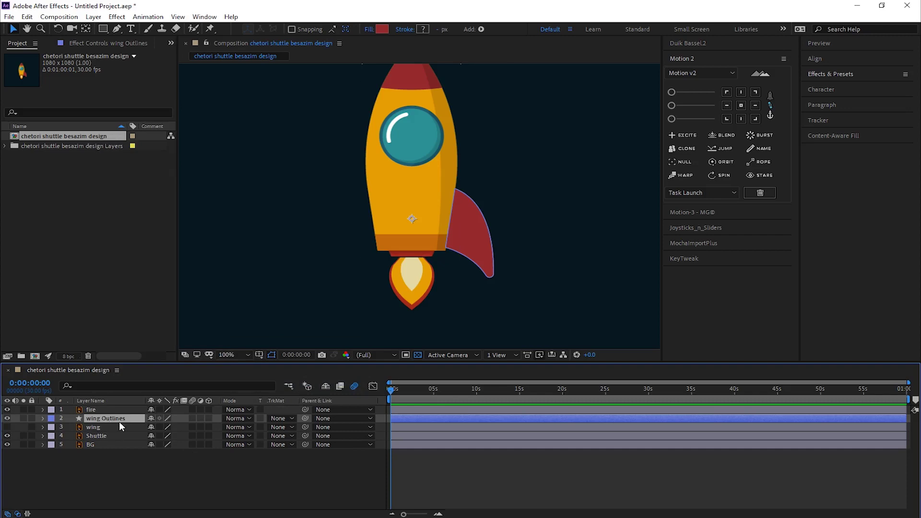
Rename the new wing Outlines shape layer to 'wing 1'
key("Return")
type("1")
key("Return")
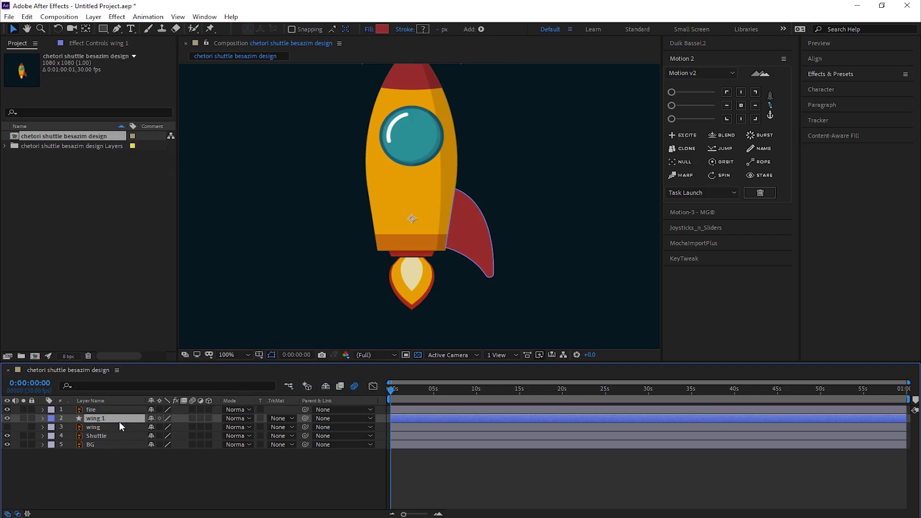
left_click(136, 476)
key("ctrl+k")
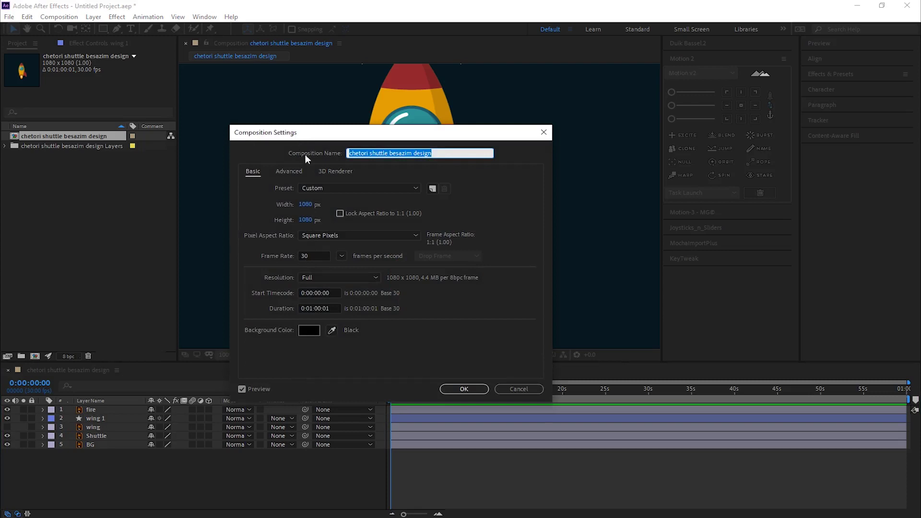
Switch the composition's 3D renderer to CINEMA 4D and confirm the settings
left_click(322, 171)
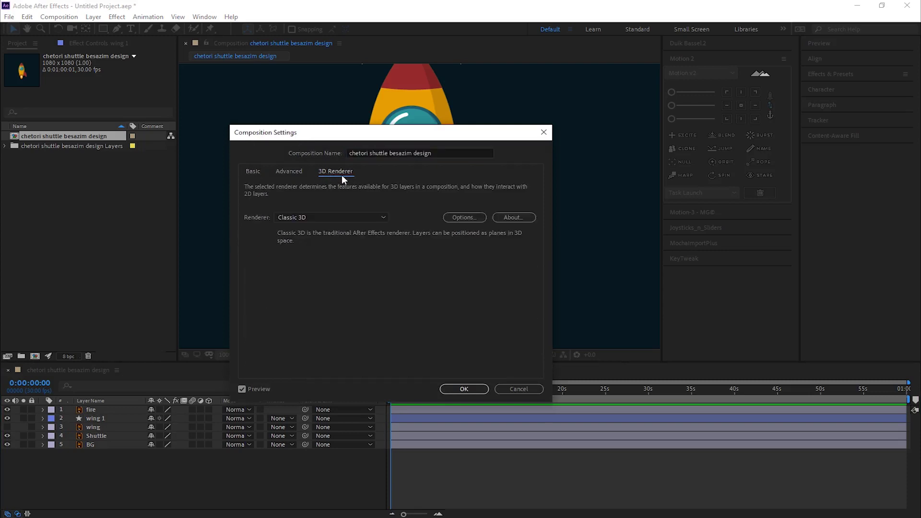
left_click(288, 217)
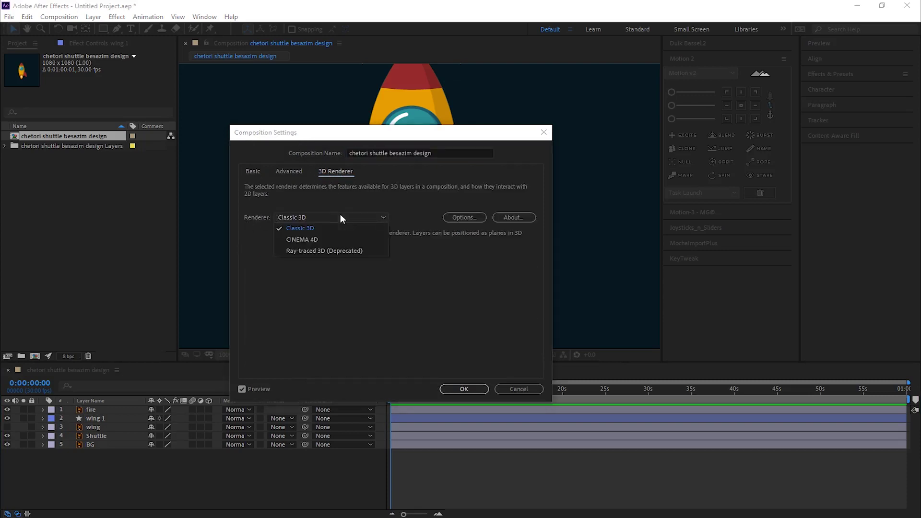
left_click(307, 239)
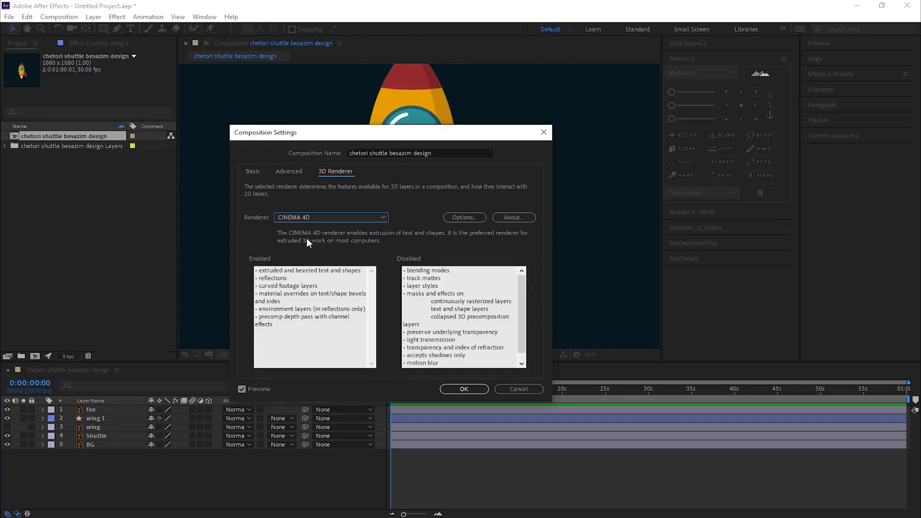
left_click(458, 389)
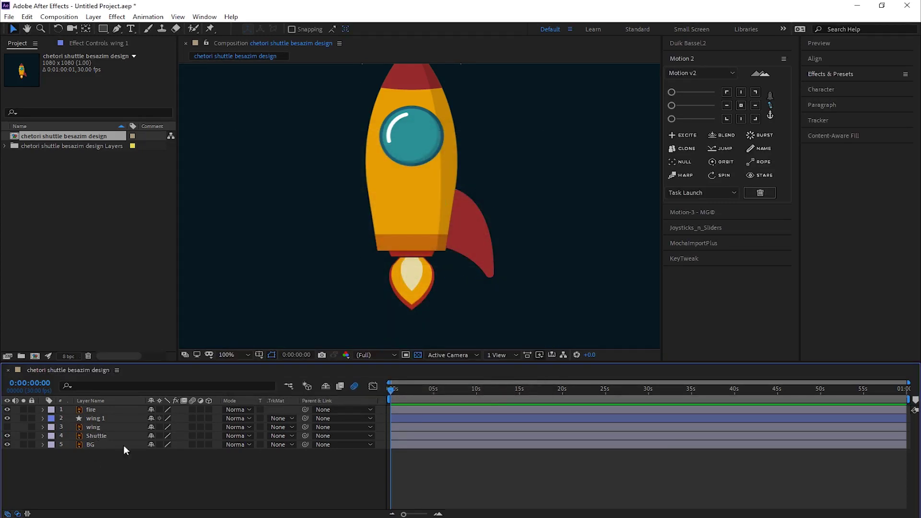
Turn on wing 1's 3D switch and set its Geometry Options Extrusion Depth to 15
left_click(94, 418)
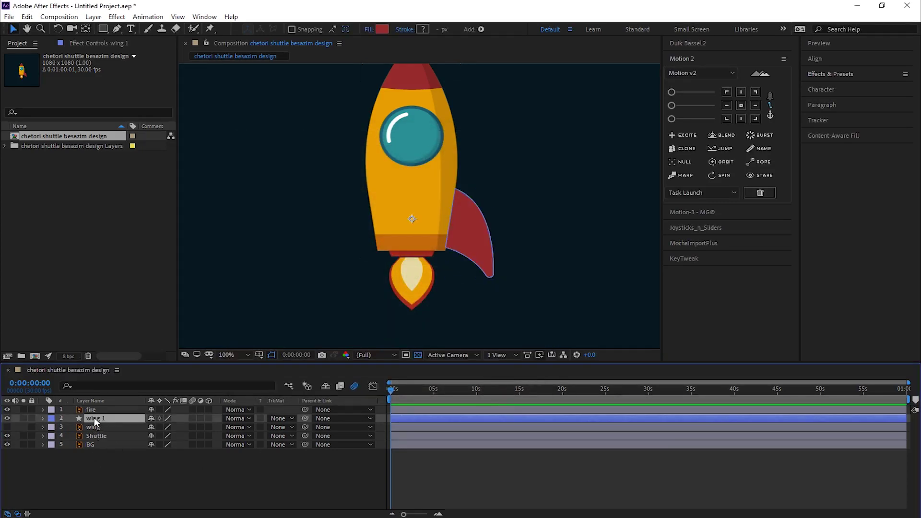
left_click(211, 418)
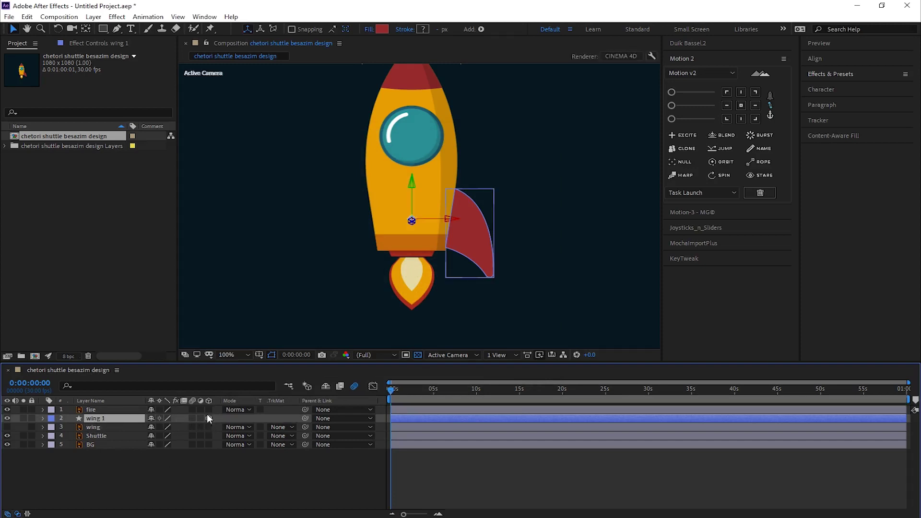
left_click(44, 418)
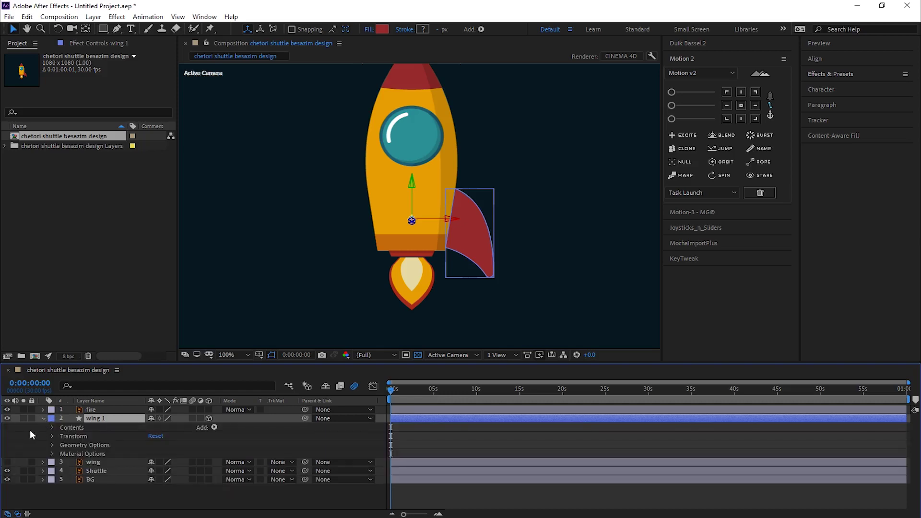
left_click(95, 446)
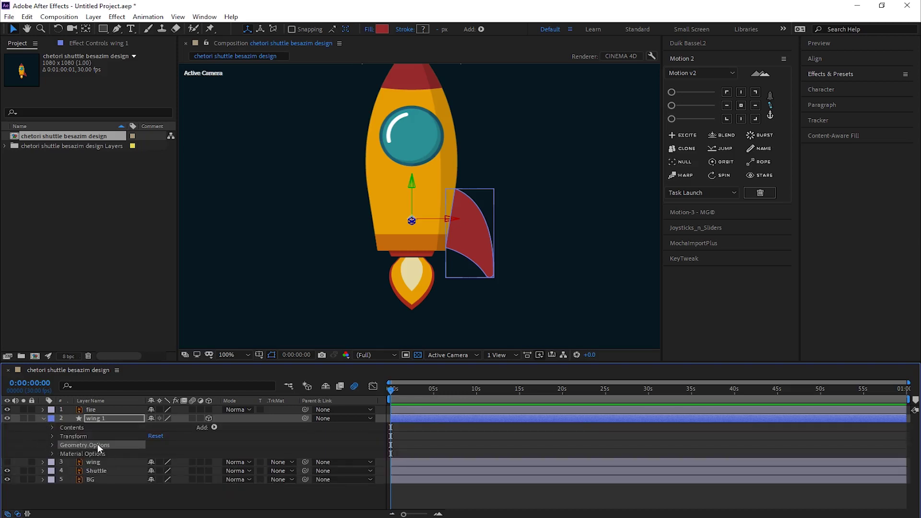
left_click(52, 445)
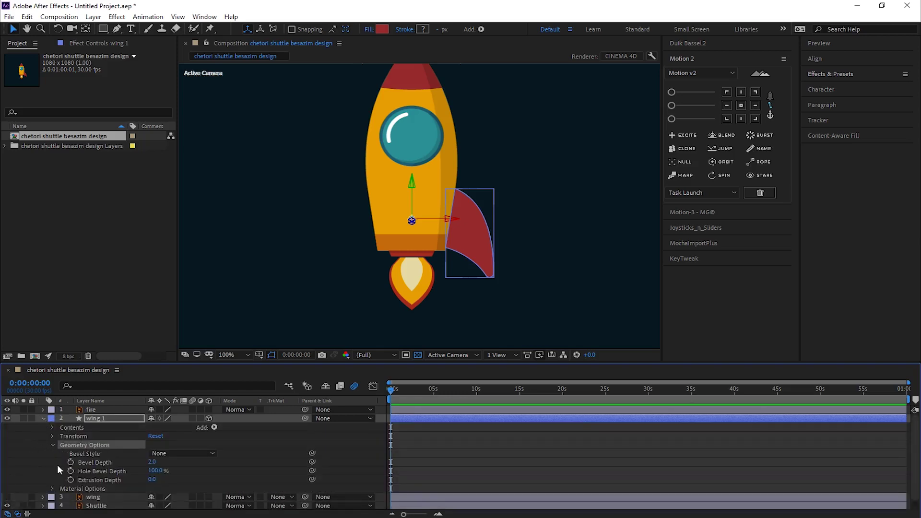
left_click(151, 479)
type("15")
key("Return")
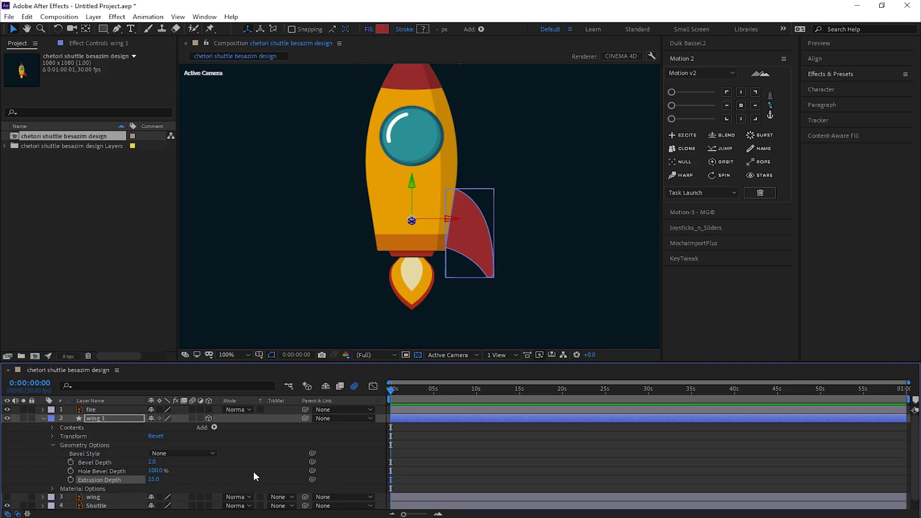
left_click(51, 445)
Add a Side Color property to Group 1 inside wing 1
left_click(53, 427)
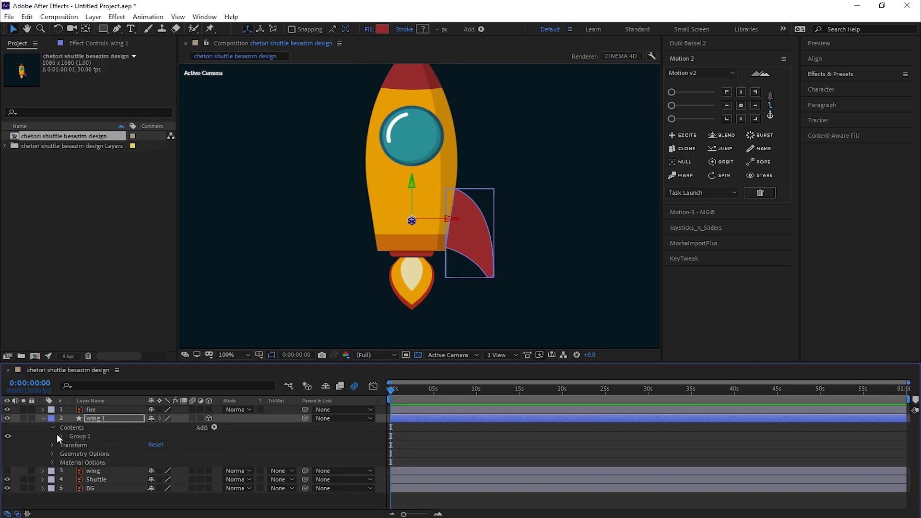
left_click(62, 436)
left_click(79, 436)
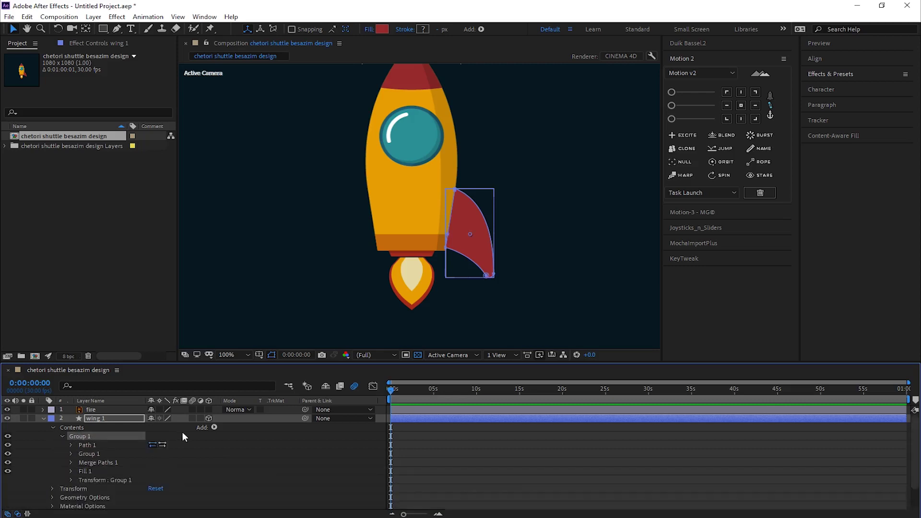
left_click(214, 427)
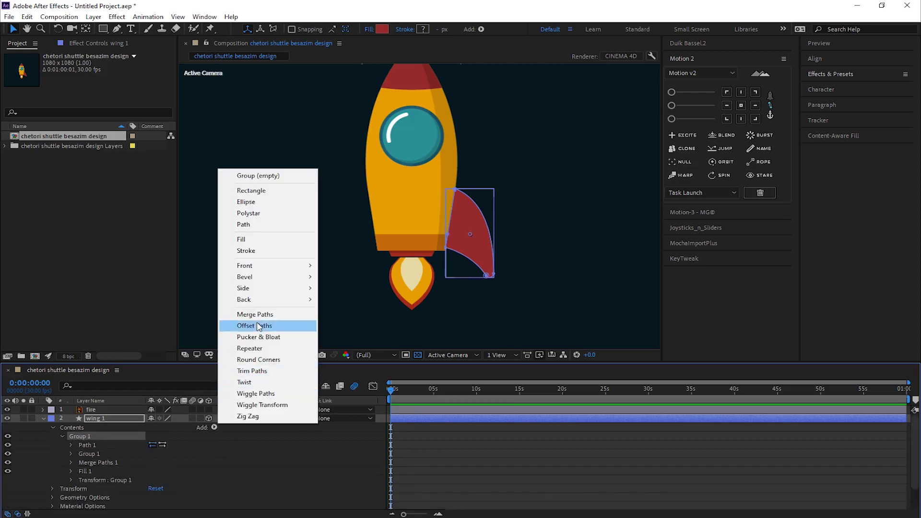
mouse_move(256, 291)
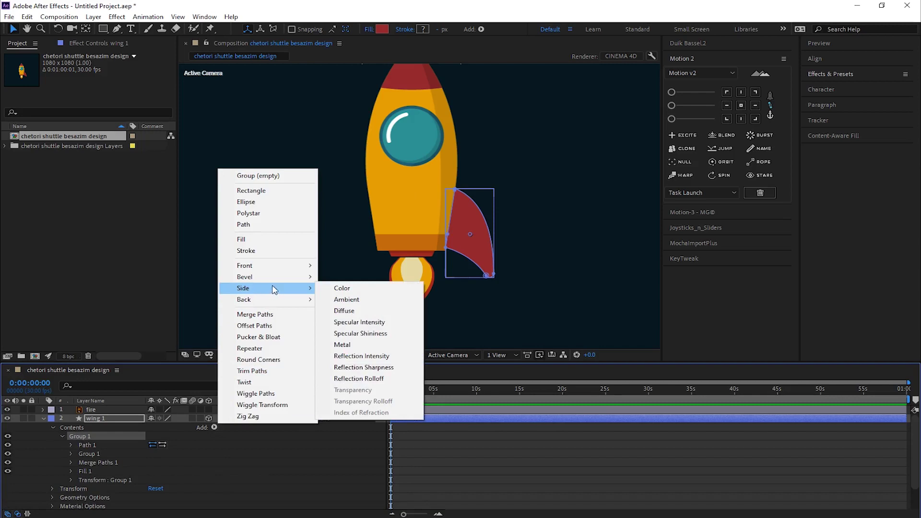
left_click(349, 290)
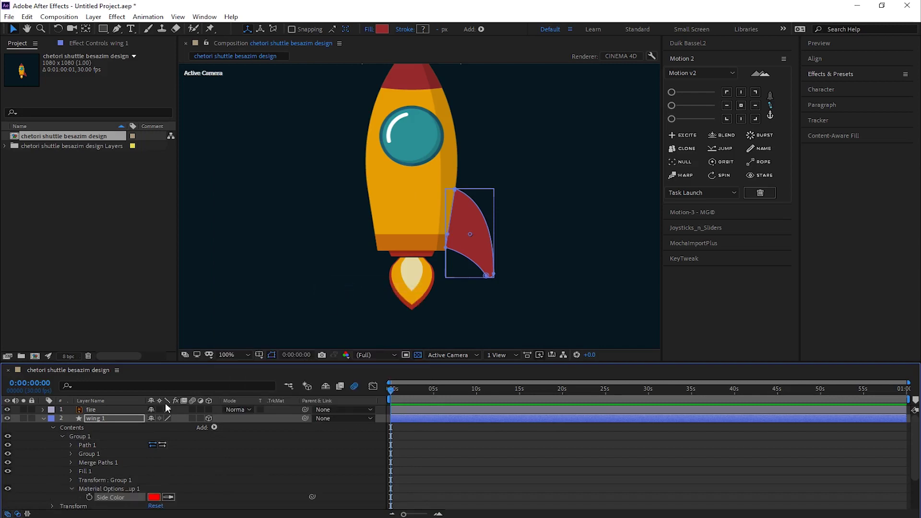
Sample the rocket nose's dark red as wing 1's Side Color
left_click(169, 498)
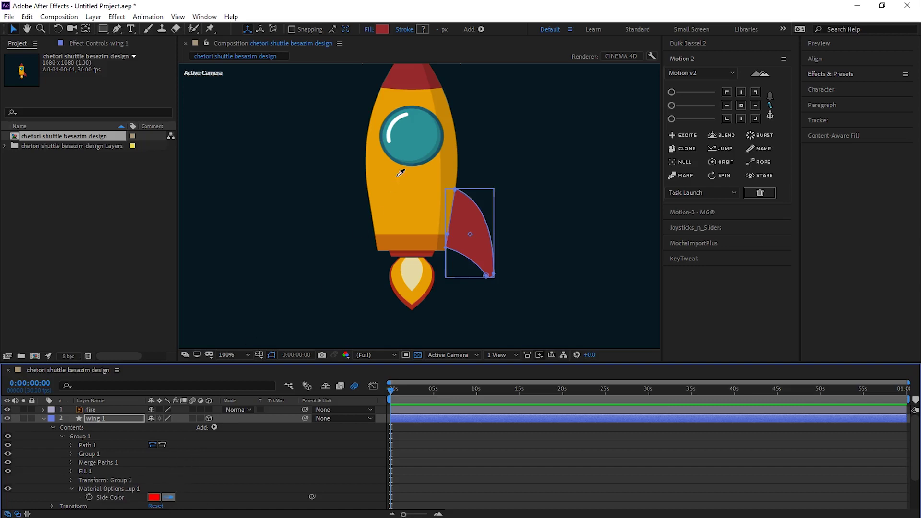
left_click(432, 81)
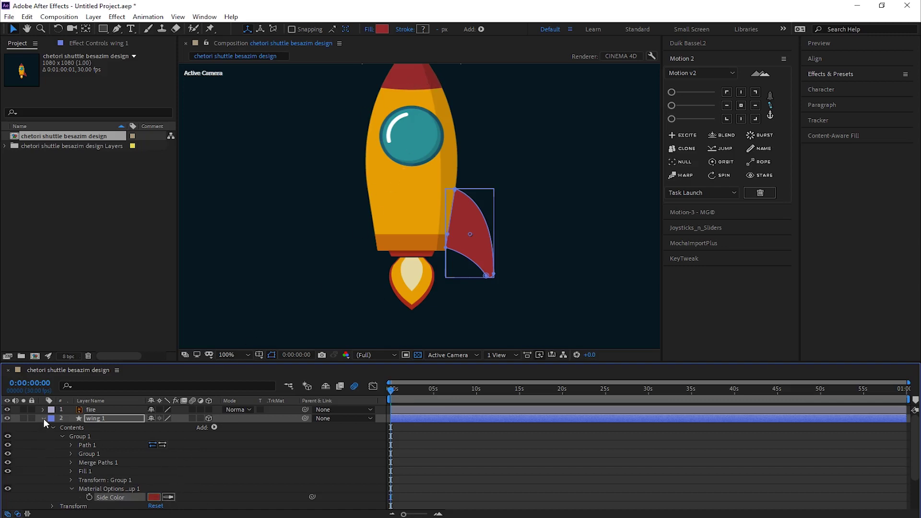
key("r")
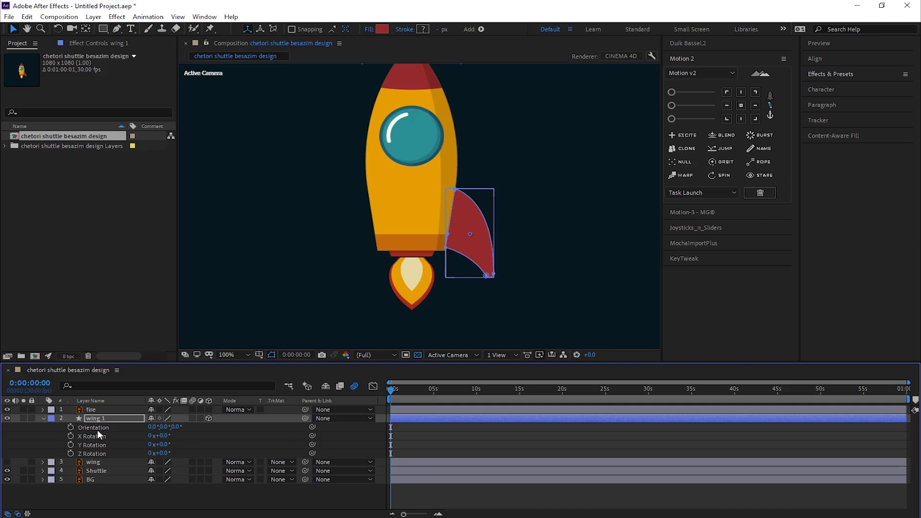
Keyframe wing 1's Y Rotation from 0 at frame zero to 1x at one second
left_click(71, 446)
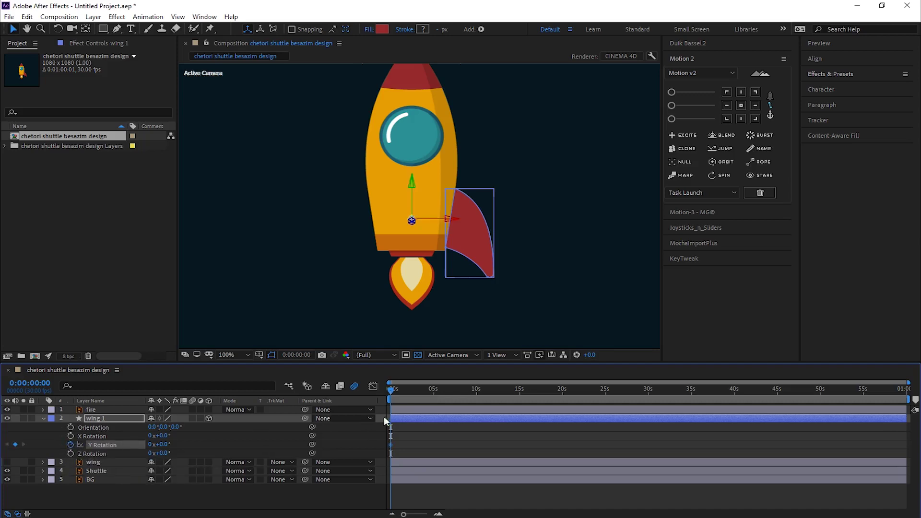
key("equal")
key("equal")
key("equal")
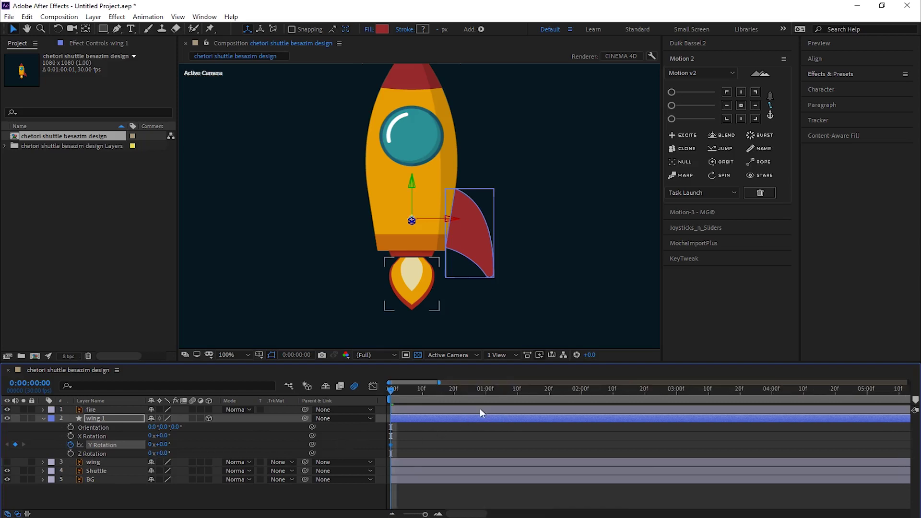
left_click(485, 391)
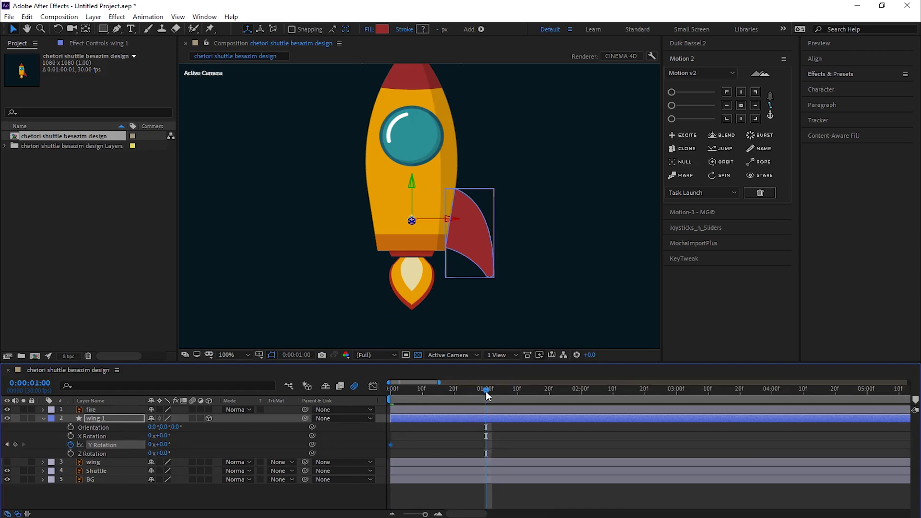
left_click(150, 445)
type("1")
key("Return")
Add a loopOut() expression to Y Rotation so the spin repeats
left_click(71, 445, "alt")
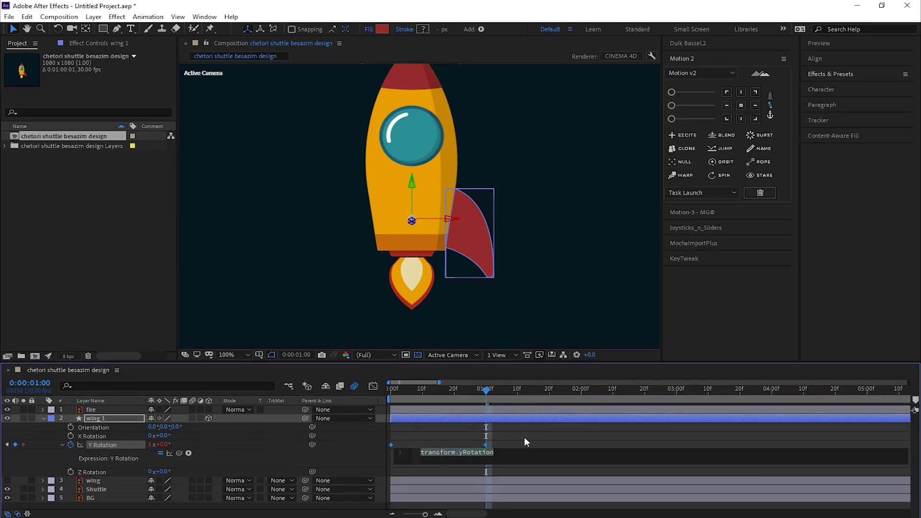
type("loo")
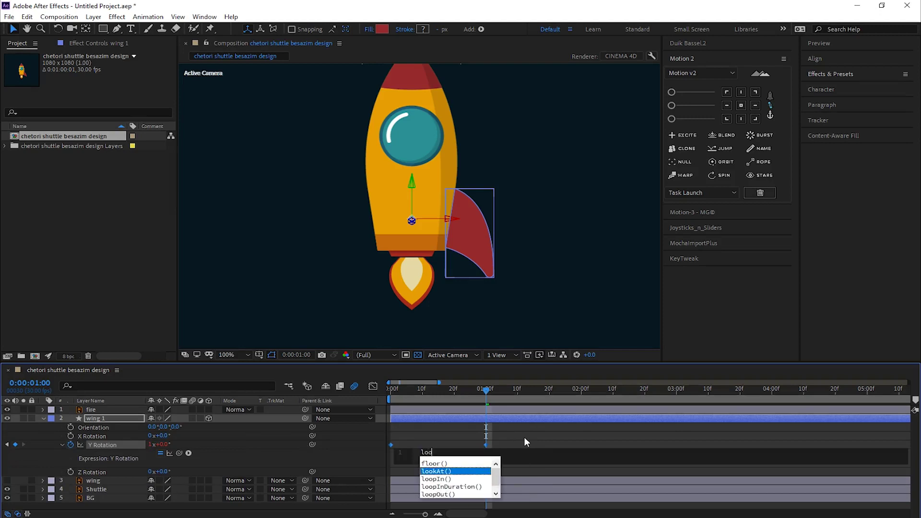
type("pOu")
key("Return")
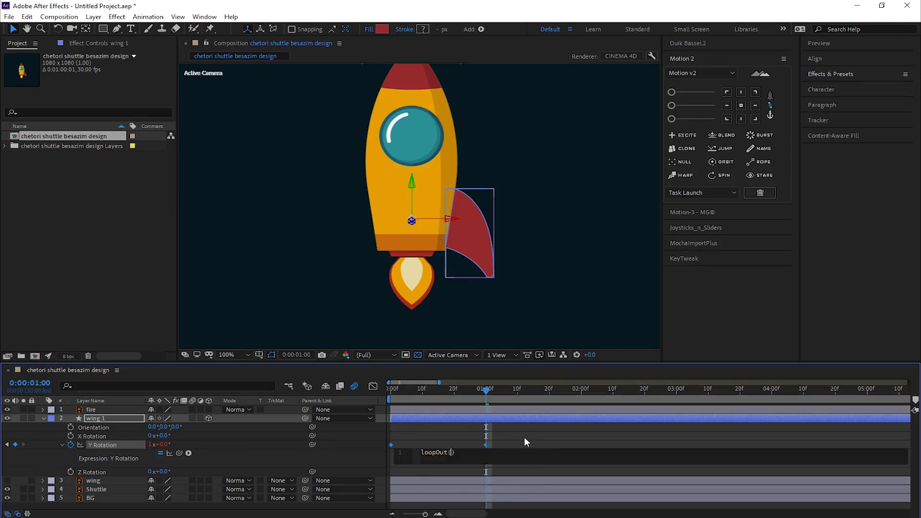
left_click(524, 441)
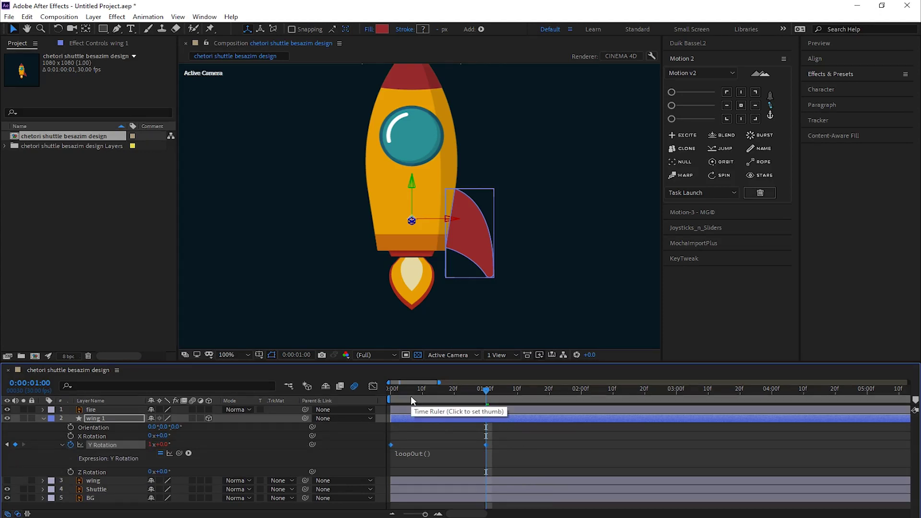
mouse_move(419, 394)
left_mouse_down()
mouse_move(614, 407)
mouse_move(327, 411)
left_mouse_up()
Duplicate wing 1 twice to create wing 2 and wing 3
left_click(43, 419)
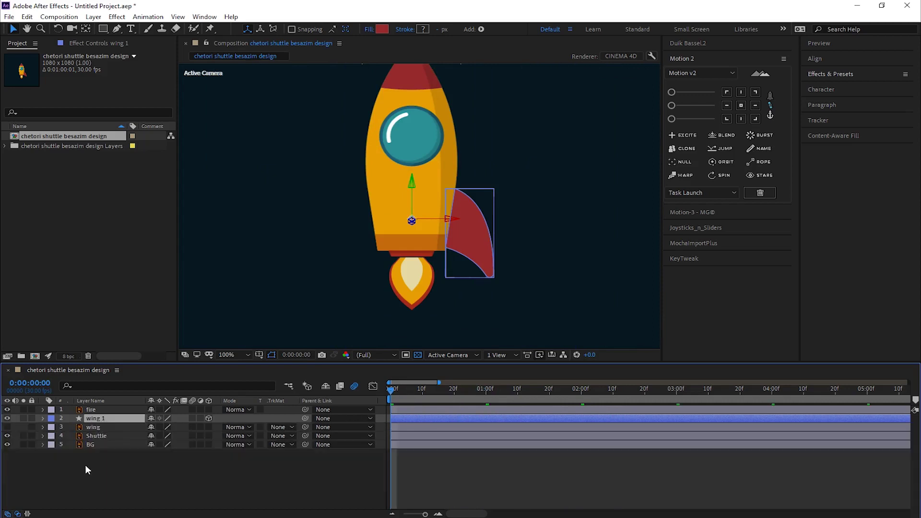
key("ctrl+d")
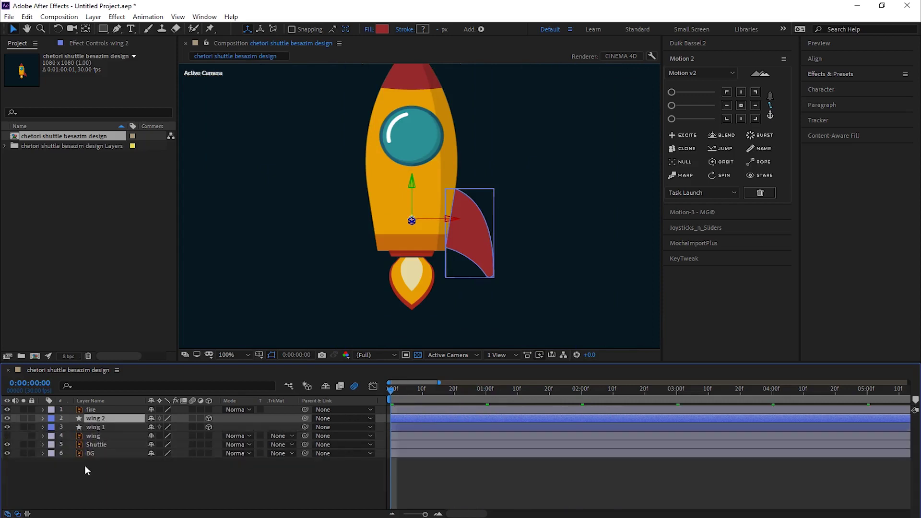
key("ctrl+d")
left_click(90, 425, "shift")
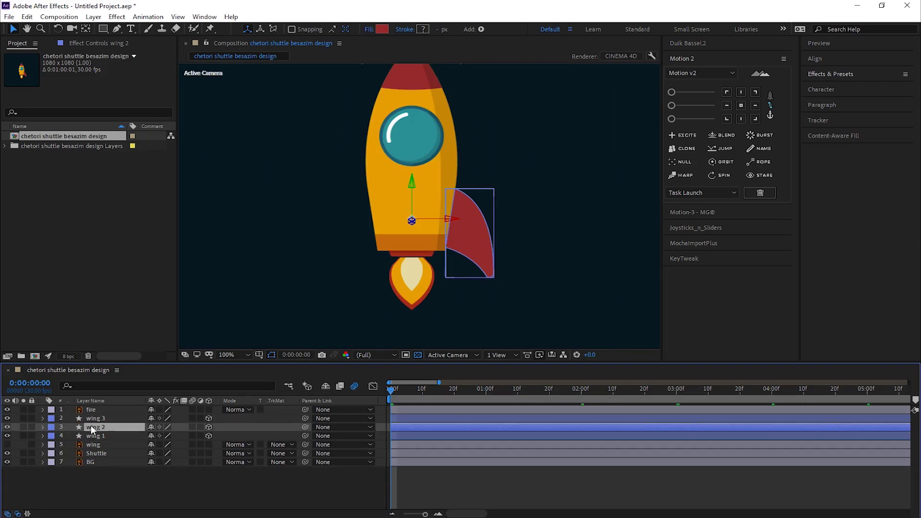
Set wing 2's Y Orientation to 120° and wing 3's Y Orientation to 240°
key("r")
left_click(97, 419)
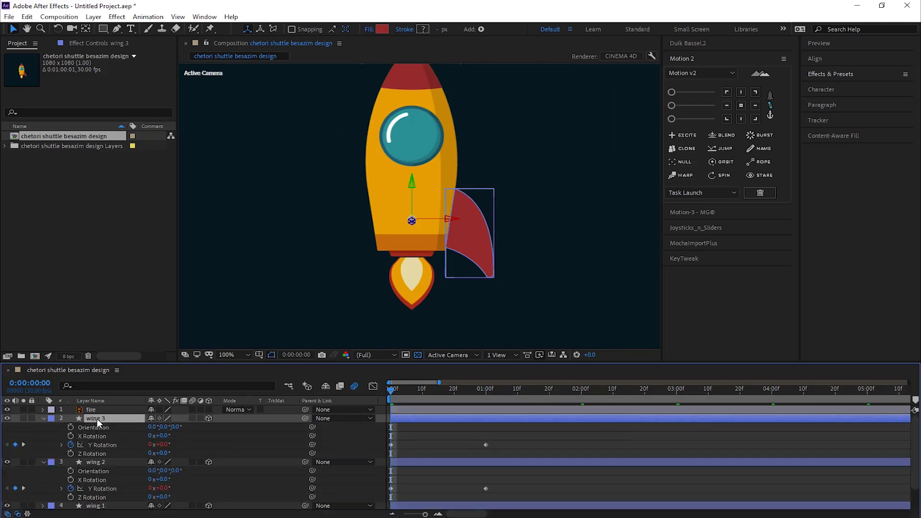
left_click(85, 472)
left_click(164, 472)
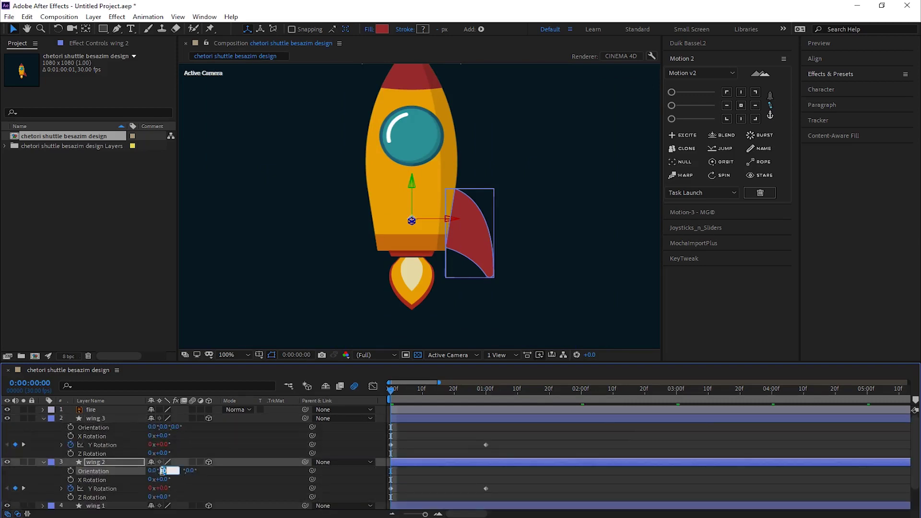
type("120")
key("Return")
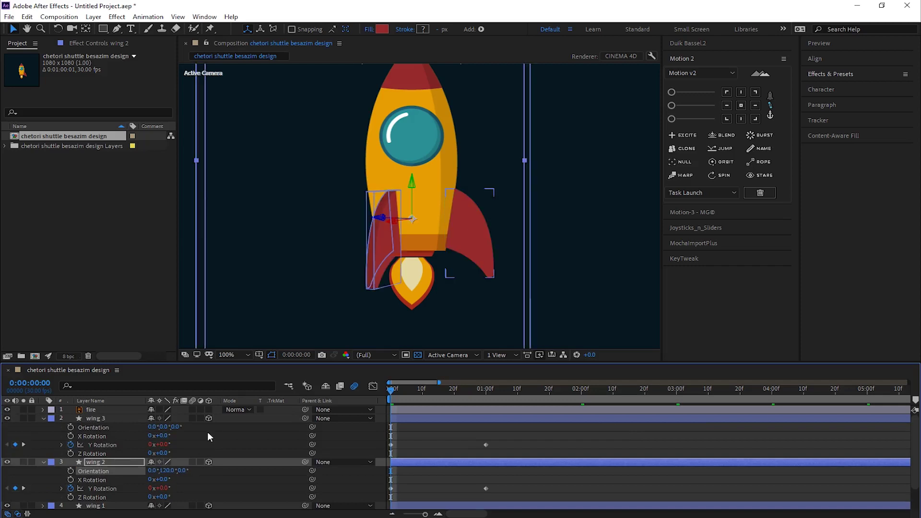
left_click(163, 427)
type("240")
key("Return")
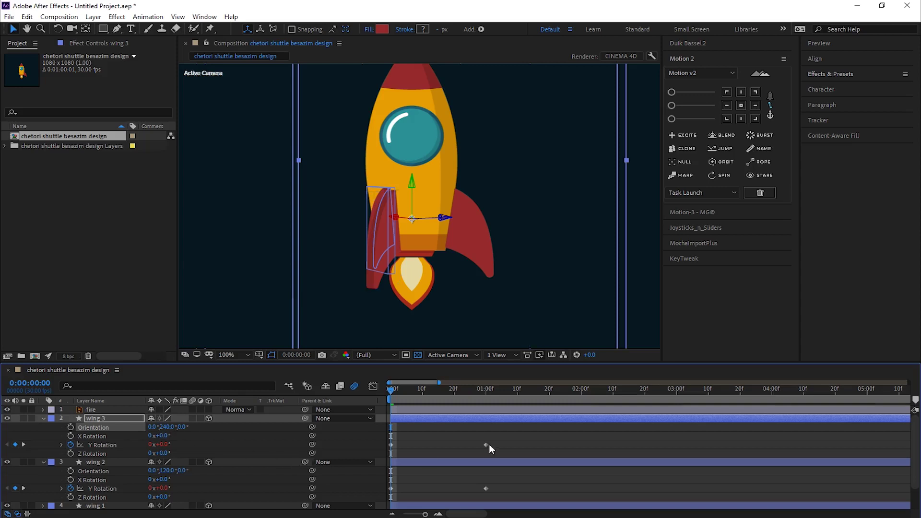
left_click(462, 435)
key("ctrl+grave")
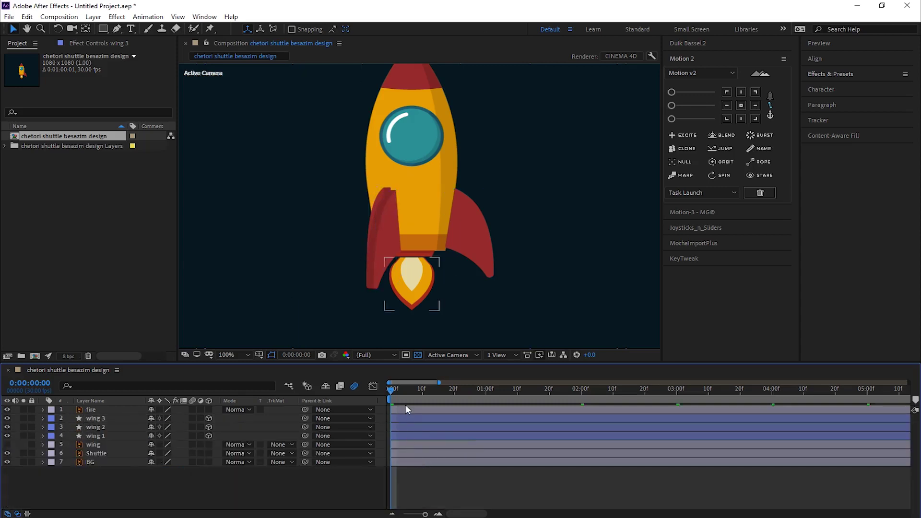
Enable the 3D switch on the Shuttle and fire layers
mouse_move(405, 390)
left_mouse_down()
mouse_move(477, 394)
mouse_move(253, 399)
left_mouse_up()
left_click(91, 410)
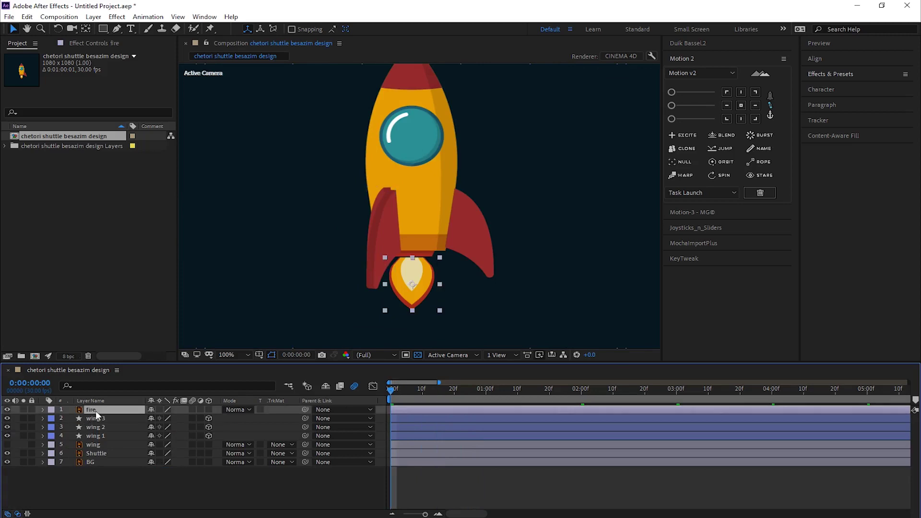
left_click(98, 445, "ctrl")
left_click(94, 445, "ctrl")
left_click(97, 453, "ctrl")
left_click(208, 453)
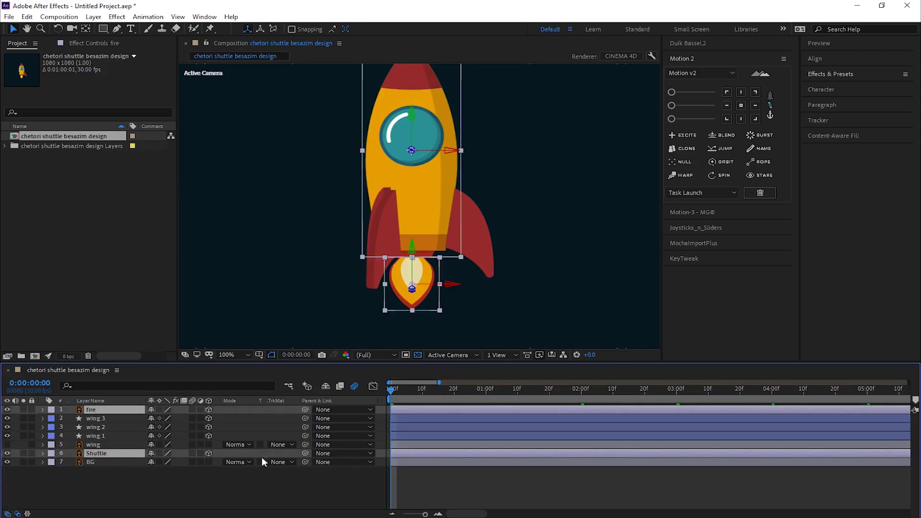
Move the fire layer's anchor point to the top centre of the flame
left_click(499, 480)
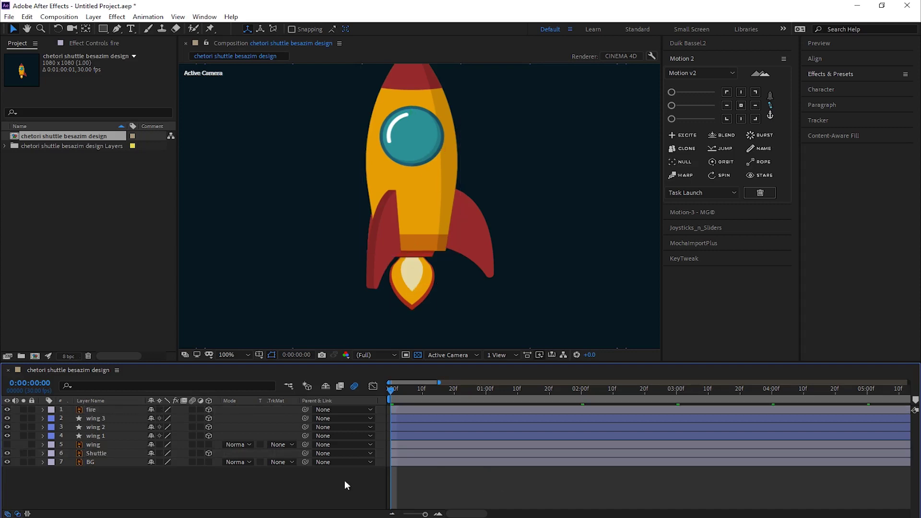
left_click(102, 410)
key("h")
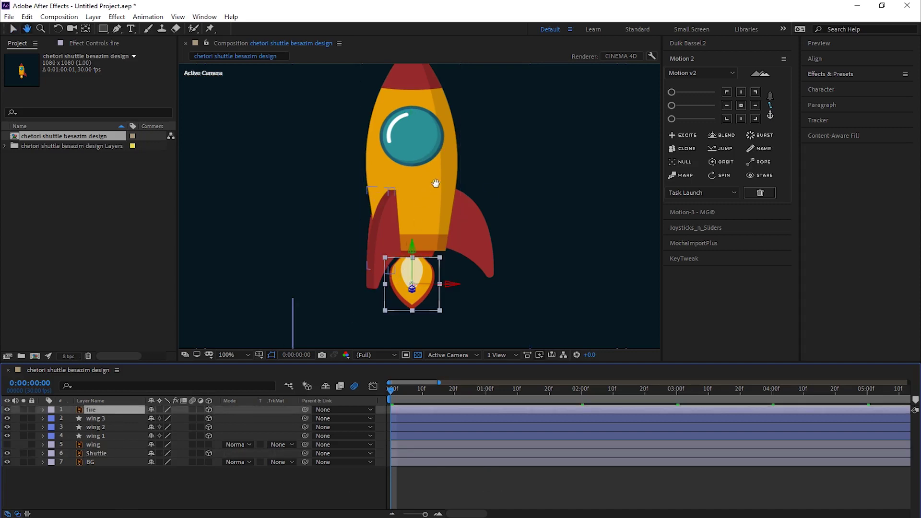
left_click_drag(436, 183, 420, 204)
key("v")
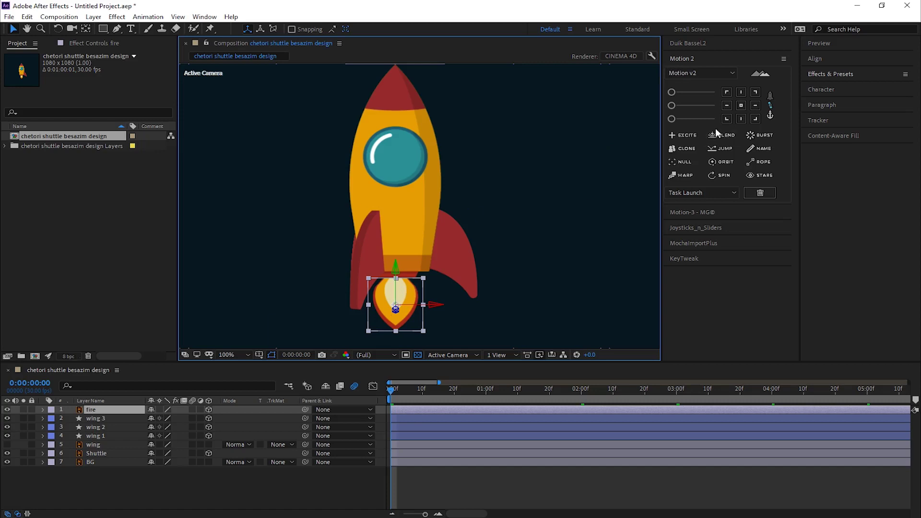
left_click(740, 91)
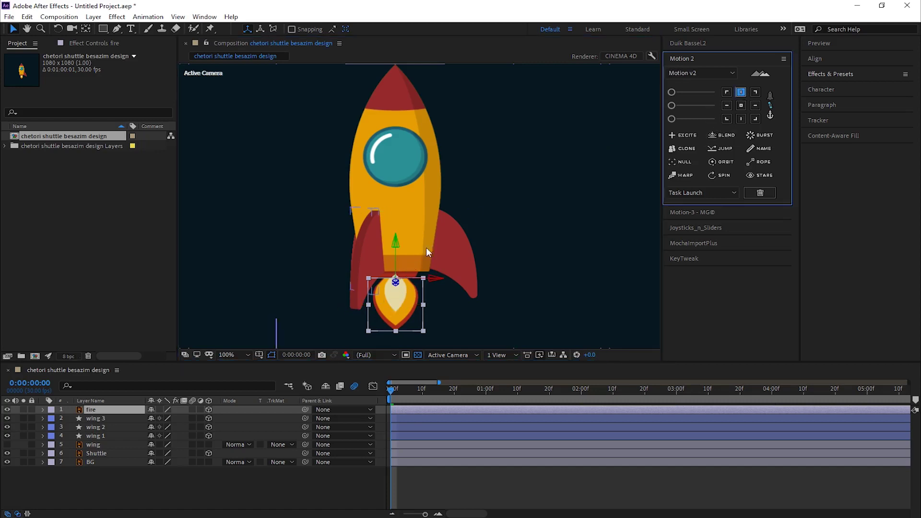
Add a Scale expression on the fire layer reading [value[0], value[1], value[2]]
key("s")
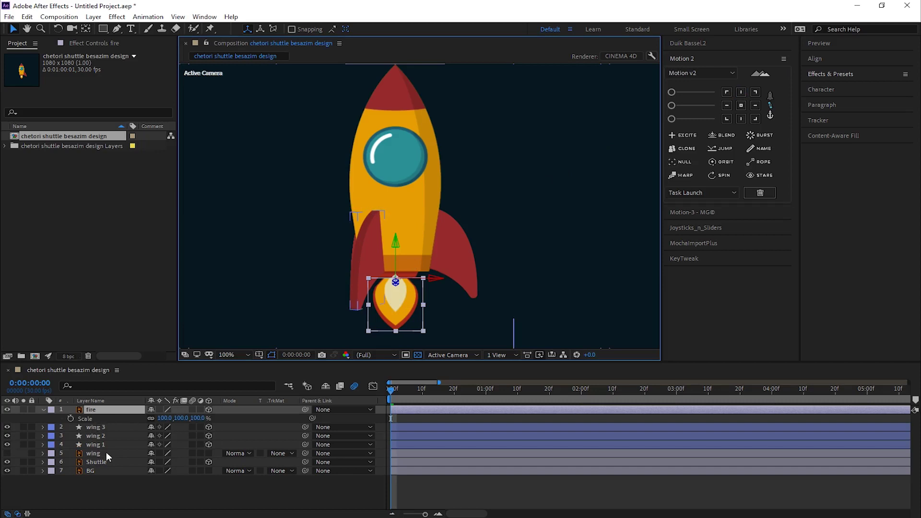
left_click(71, 418, "alt")
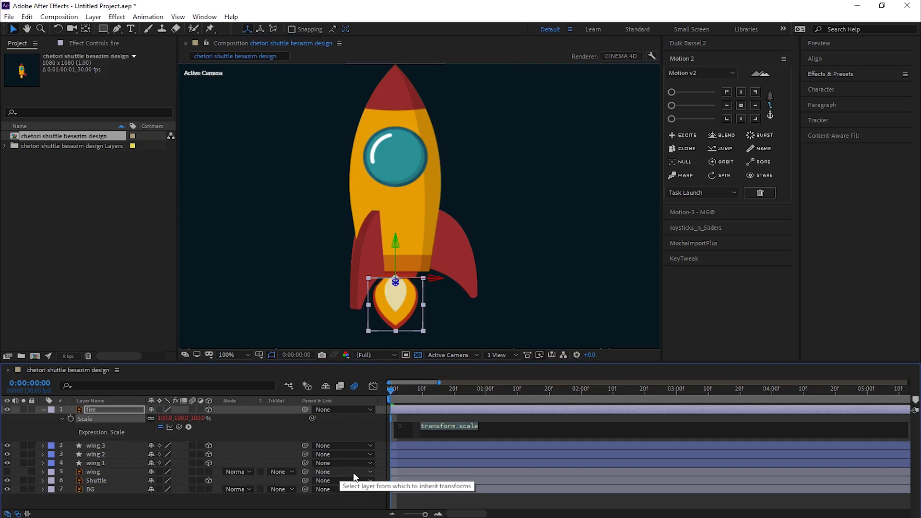
type("value")
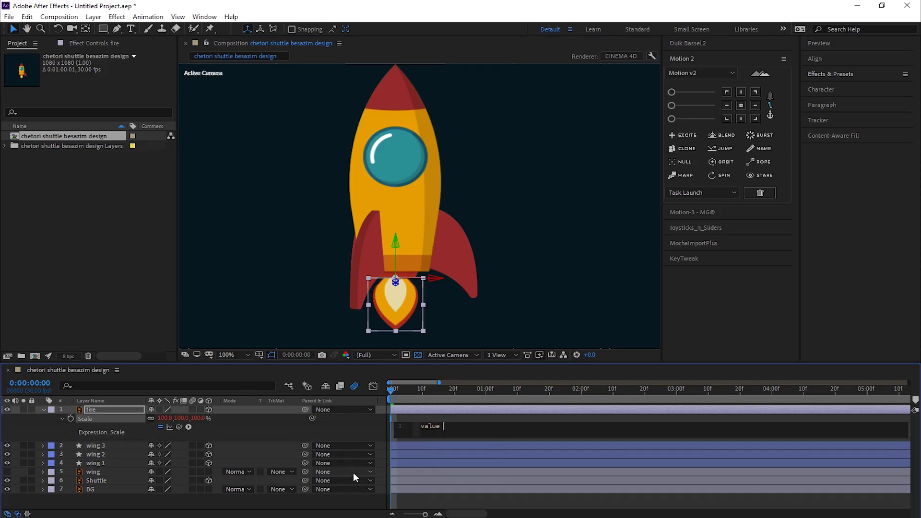
type("[")
type("0")
key("Right")
type(", ")
type("value")
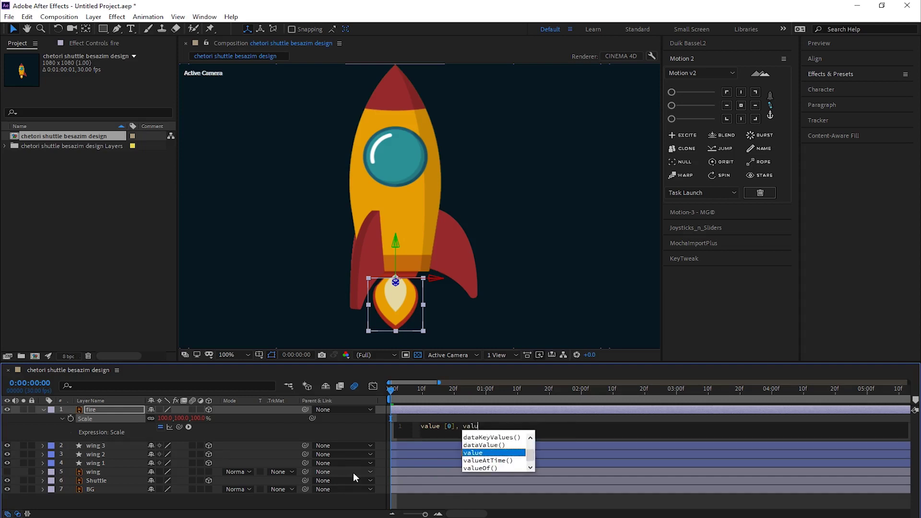
type(" [")
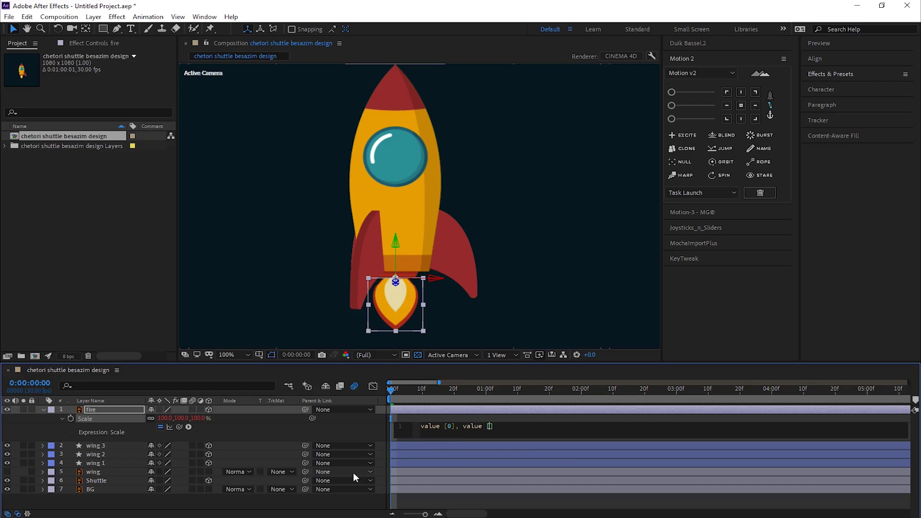
type("1]")
type(", ")
type("value ")
type("[2]")
key("Left")
key("Left")
key("Left")
key("Left")
key("Left")
key("Left")
key("Left")
key("Left")
key("Left")
key("Left")
key("Left")
key("Home")
type("]")
left_click(368, 419)
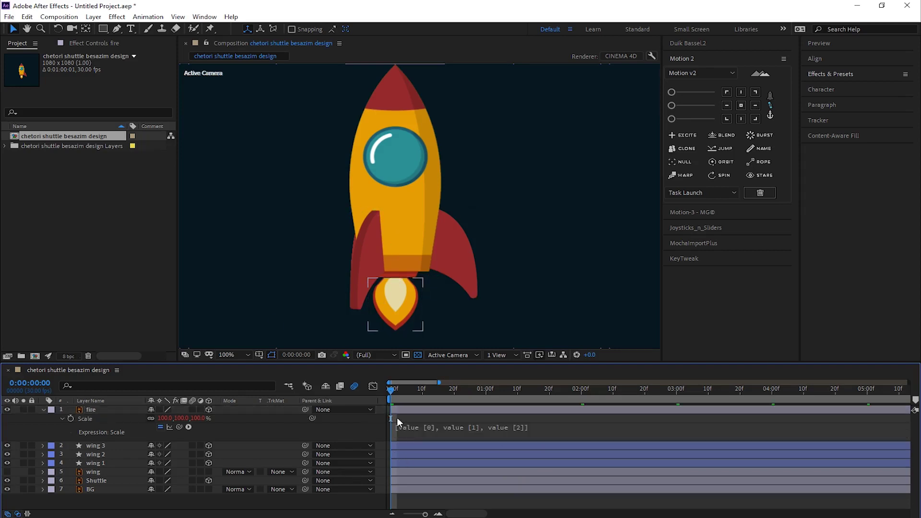
Replace the second Scale value with wiggle(20,50) and preview the flickering flame
left_click(468, 427)
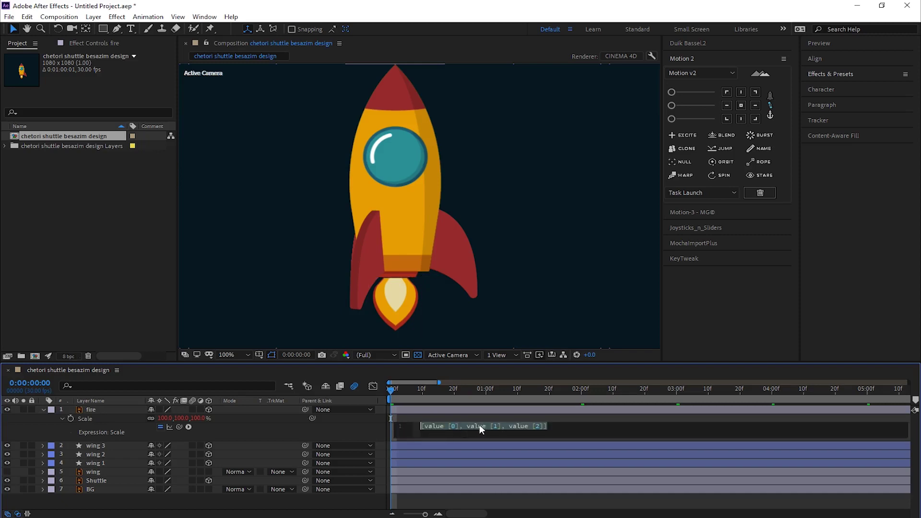
double_click(477, 425)
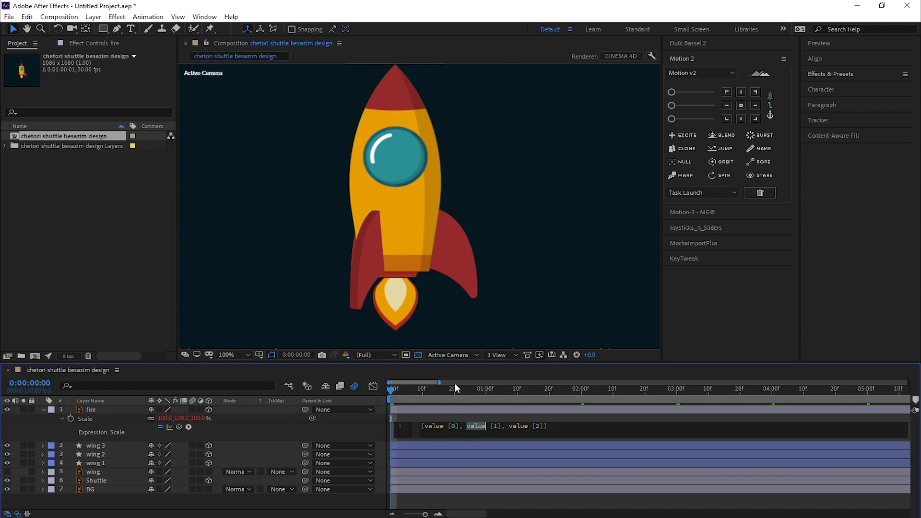
type("wigg")
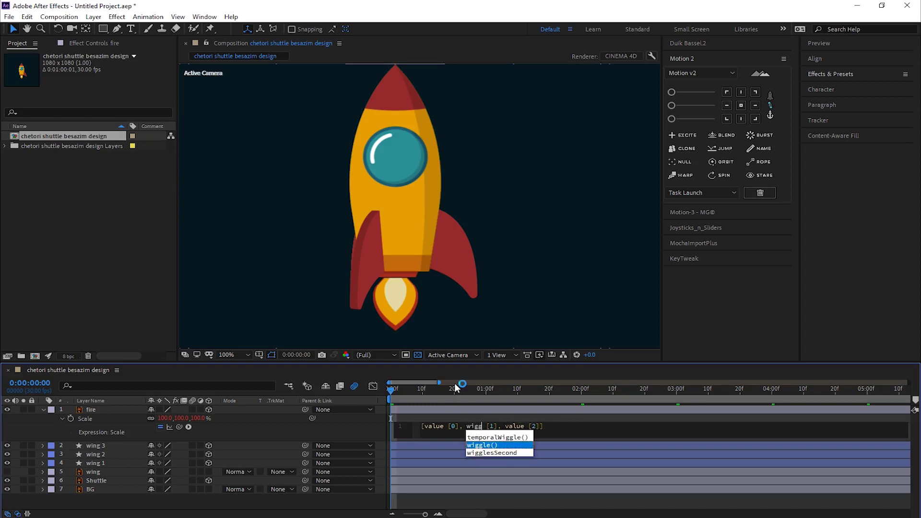
key("Return")
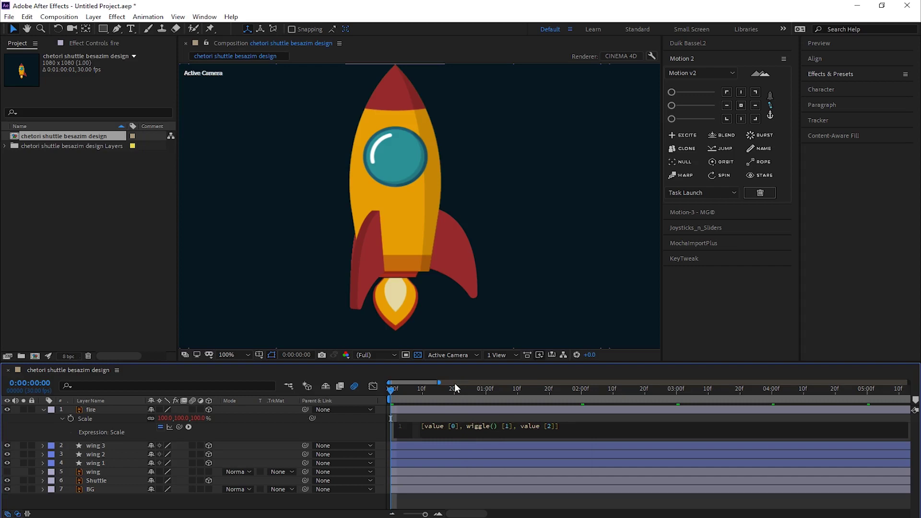
type("20")
type(",50")
key("KP_Enter")
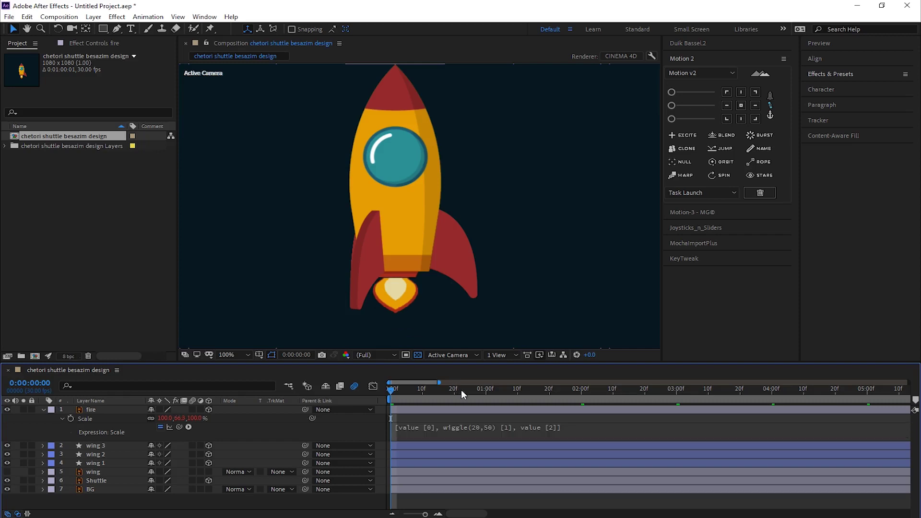
key("space")
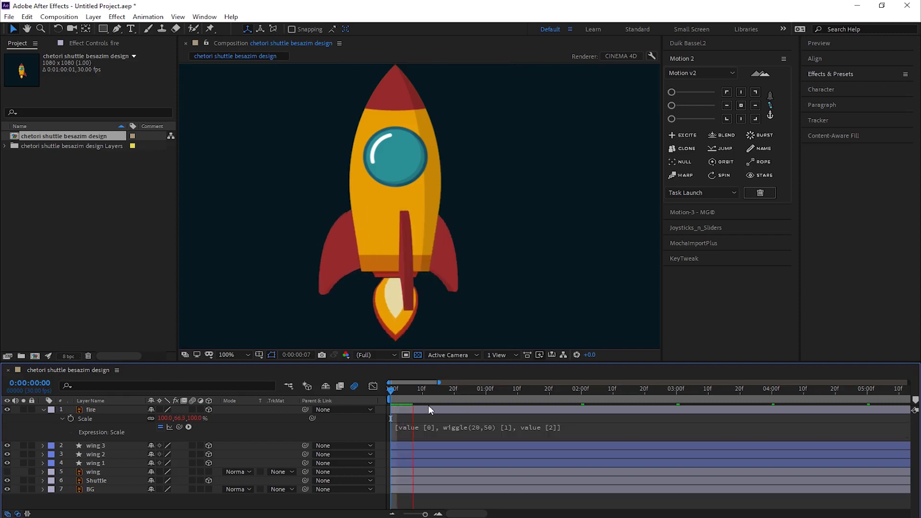
key("comma")
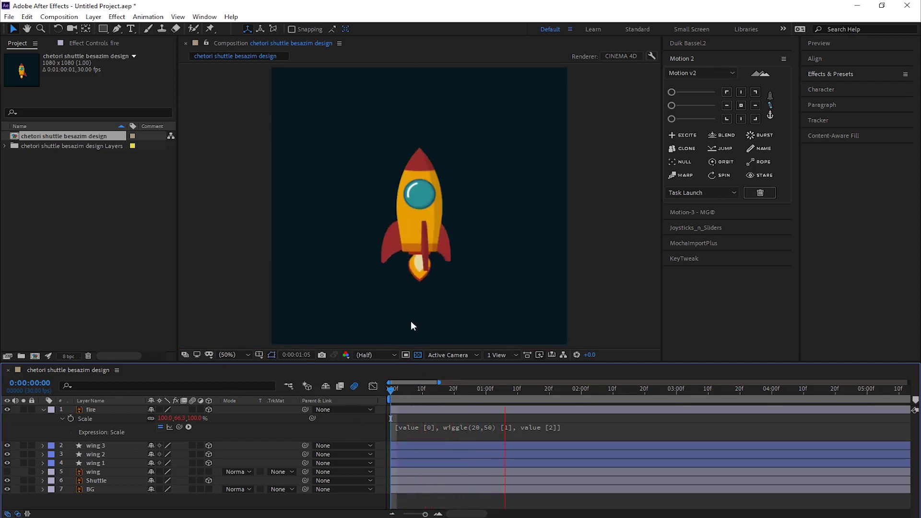
key("space")
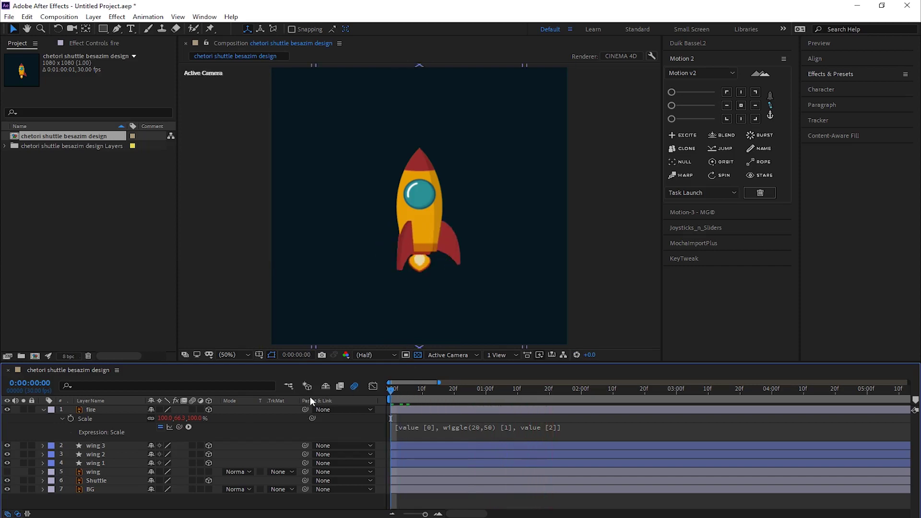
Search Effects & Presets for 'turbul' and drop Turbulent Displace onto the fire layer
left_click(42, 410)
left_click(90, 409)
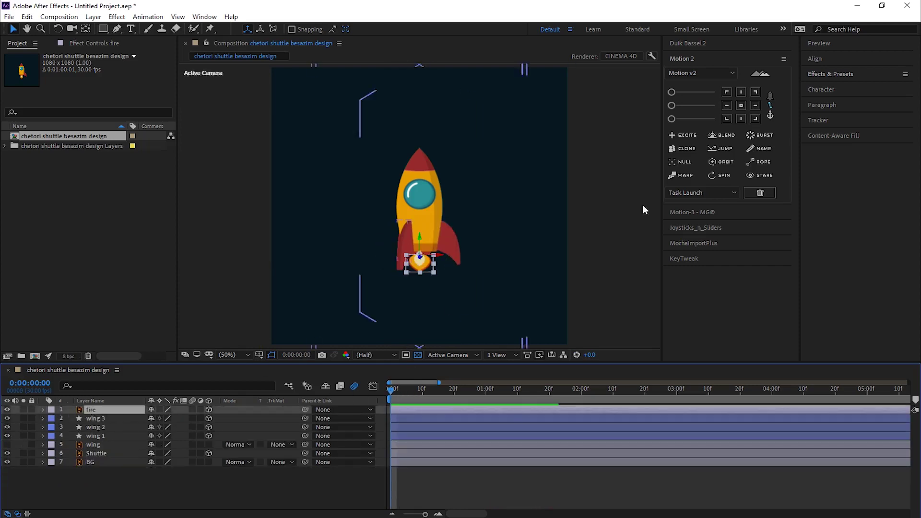
left_click(833, 72)
left_click(835, 86)
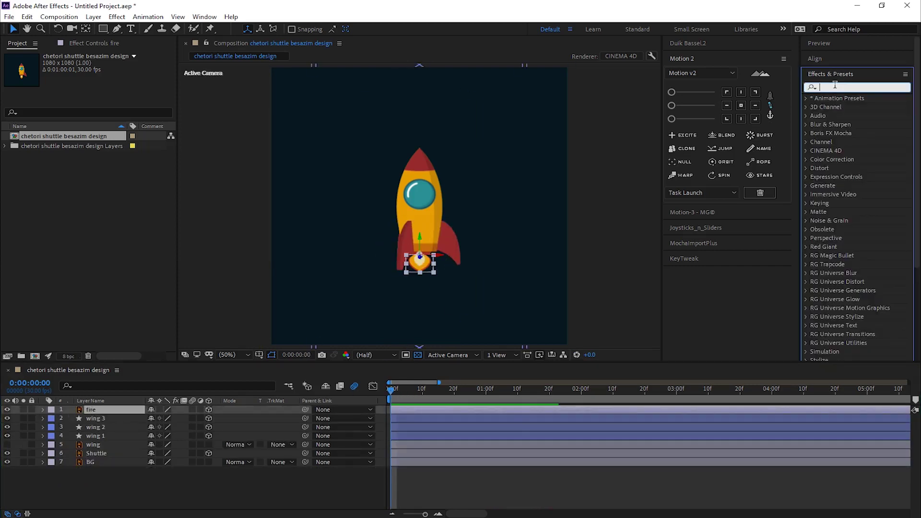
type("turbul")
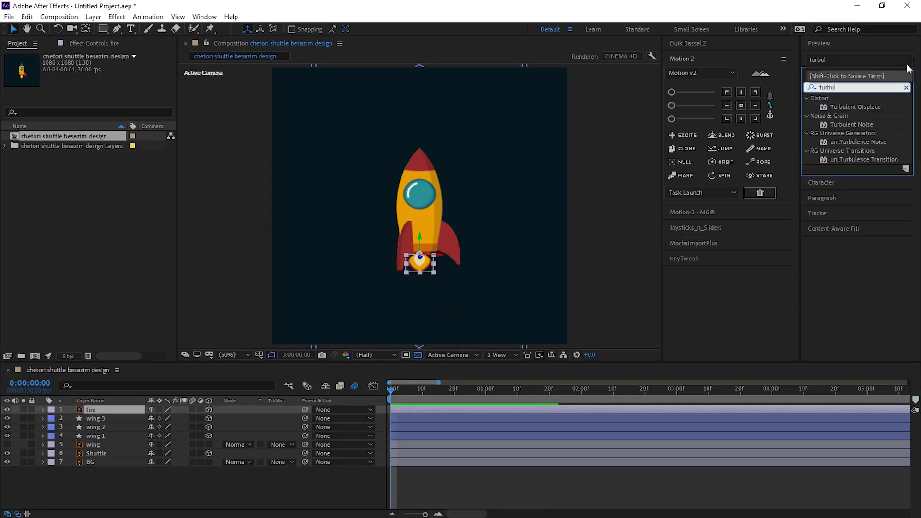
left_click(865, 106)
left_click_drag(867, 107, 230, 464)
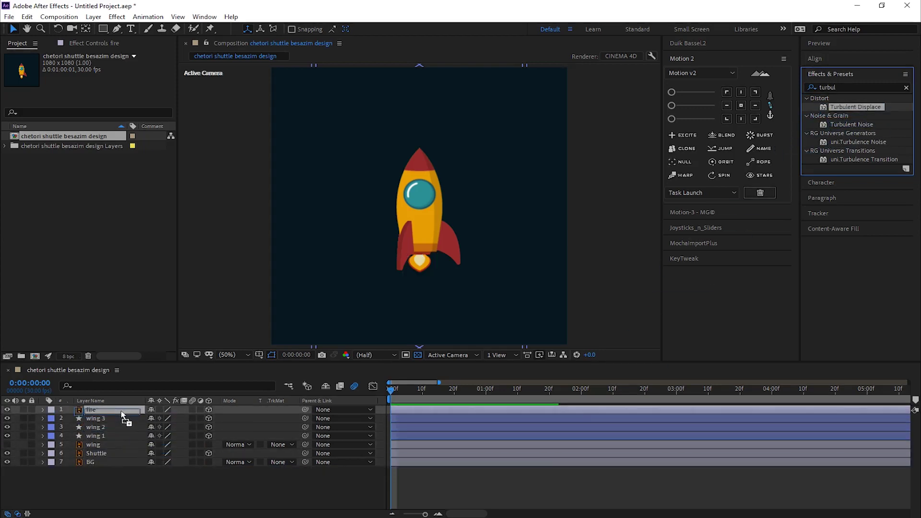
left_click_drag(231, 463, 120, 410)
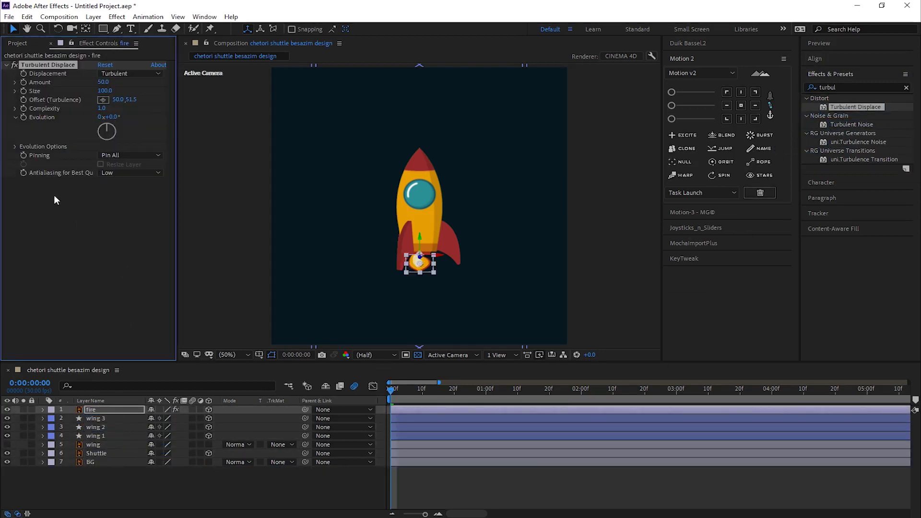
Drive the flame's Turbulence Offset with the expression [time*4000, temp]
left_click(22, 99, "alt")
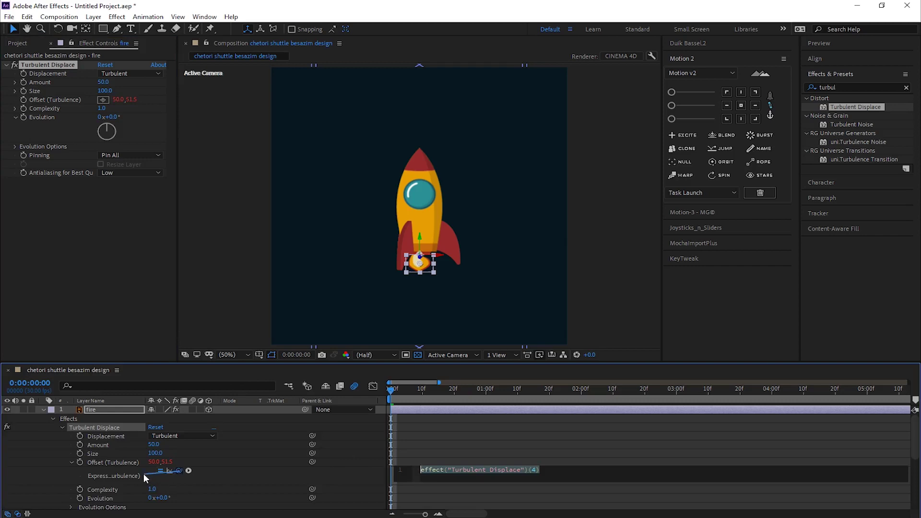
left_click_drag(143, 473, 151, 462)
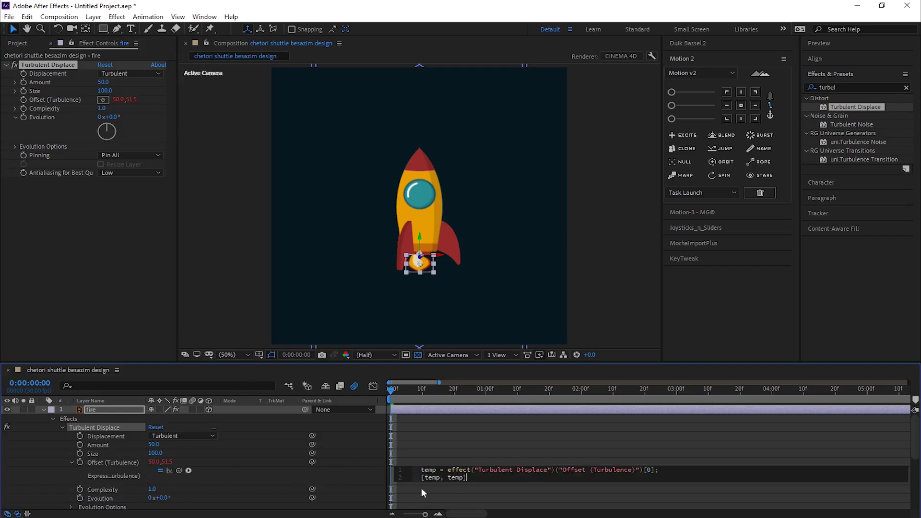
left_click(485, 489)
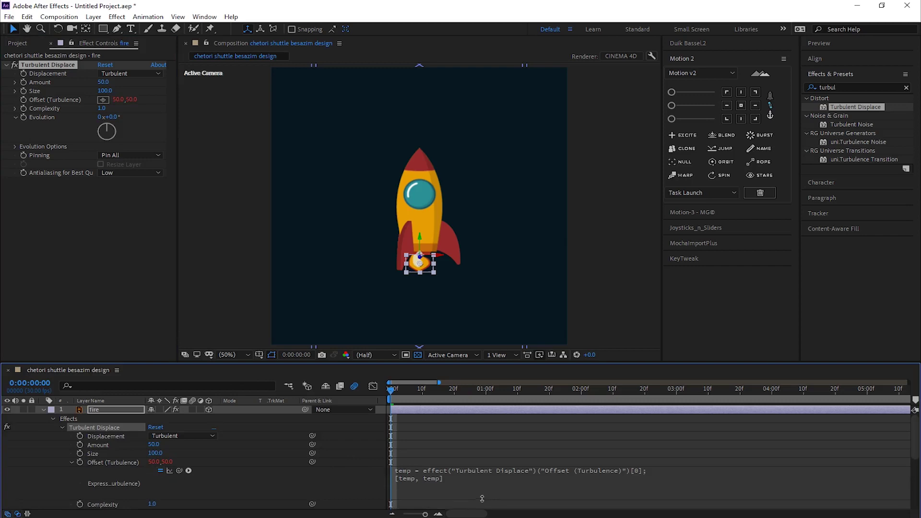
left_click(437, 482)
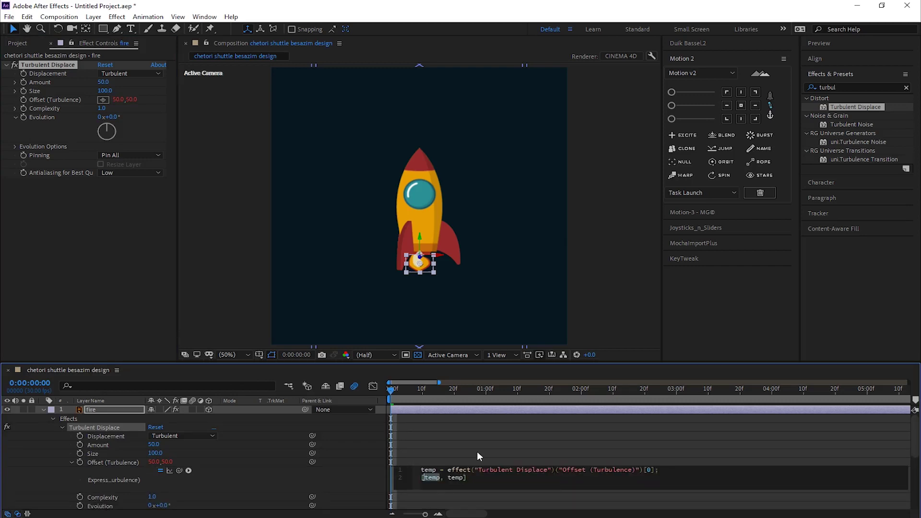
type("time")
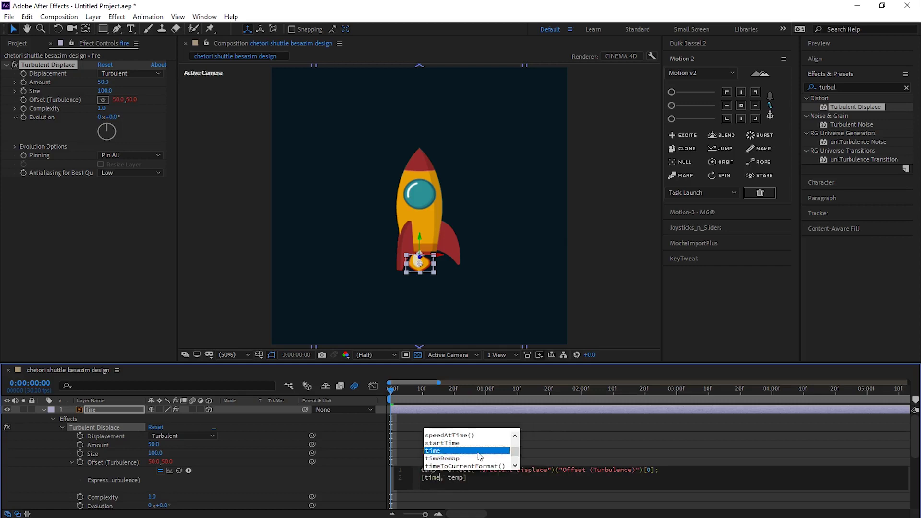
left_click(477, 452)
type("*")
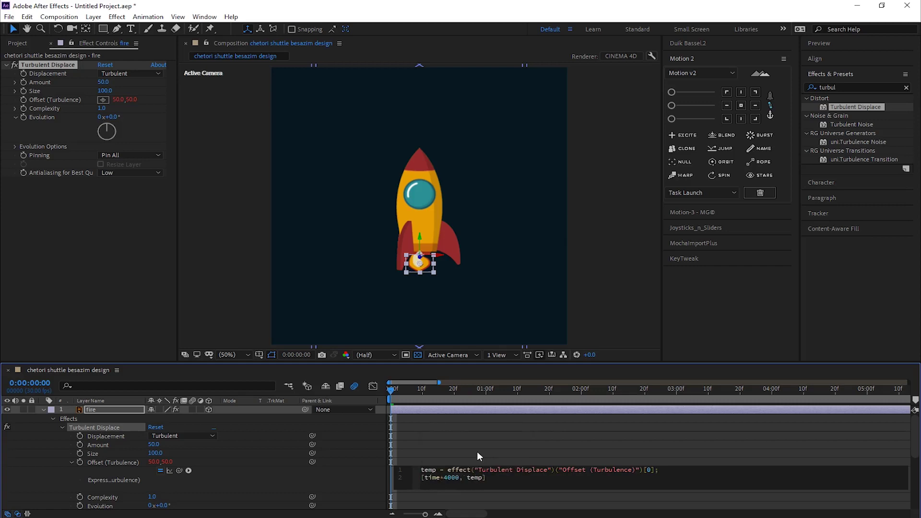
left_click(478, 453)
Preview the flickering flame, collapse the fire layer's effect properties and scrub to check
key("space")
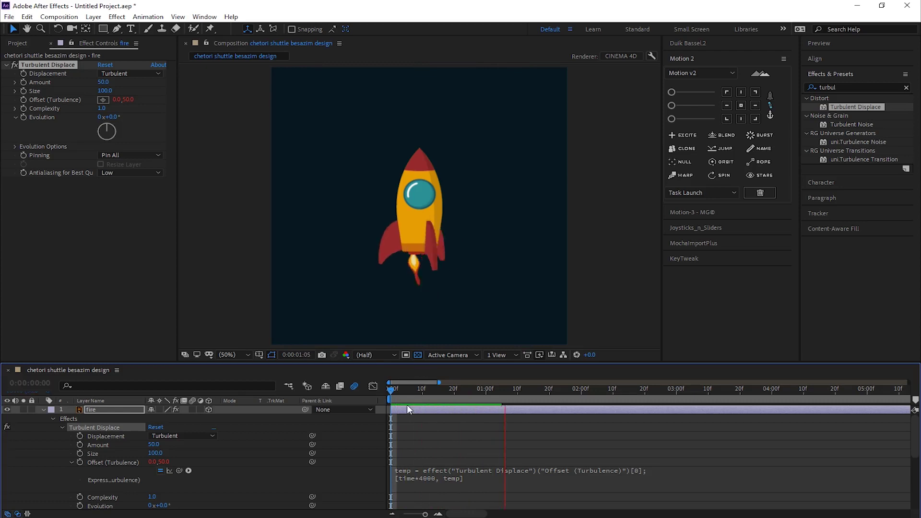
key("space")
left_click(42, 409)
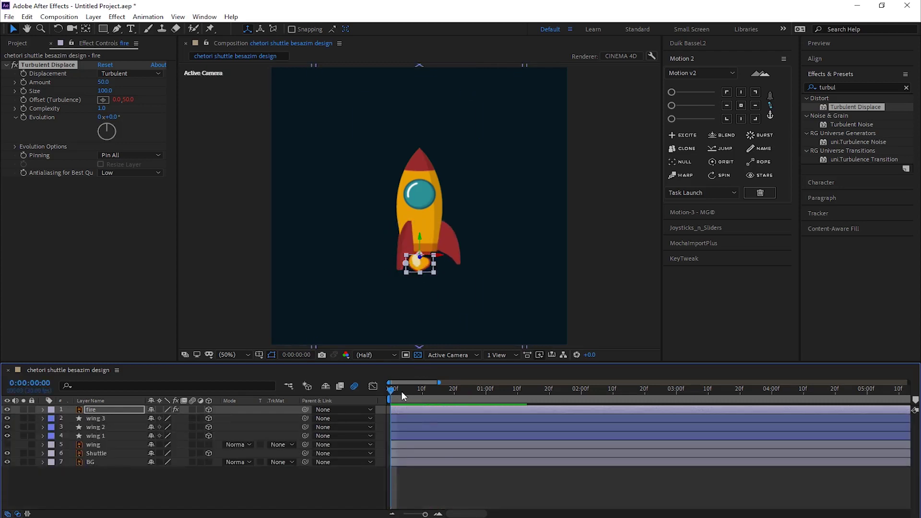
mouse_move(401, 391)
left_mouse_down()
mouse_move(592, 405)
mouse_move(199, 405)
left_mouse_up()
Parent the fire through Shuttle layers to a new null named 'shuttle controller'
left_click(102, 453)
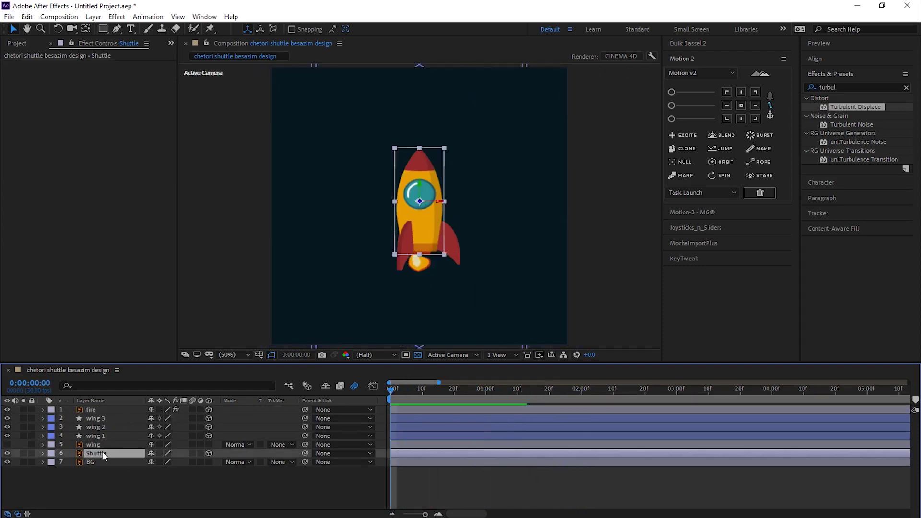
left_click(99, 410, "shift")
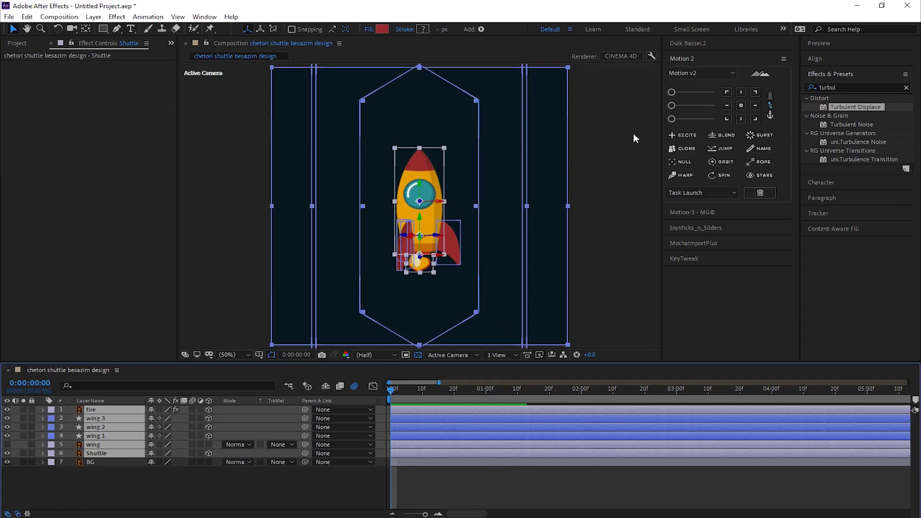
left_click(684, 162)
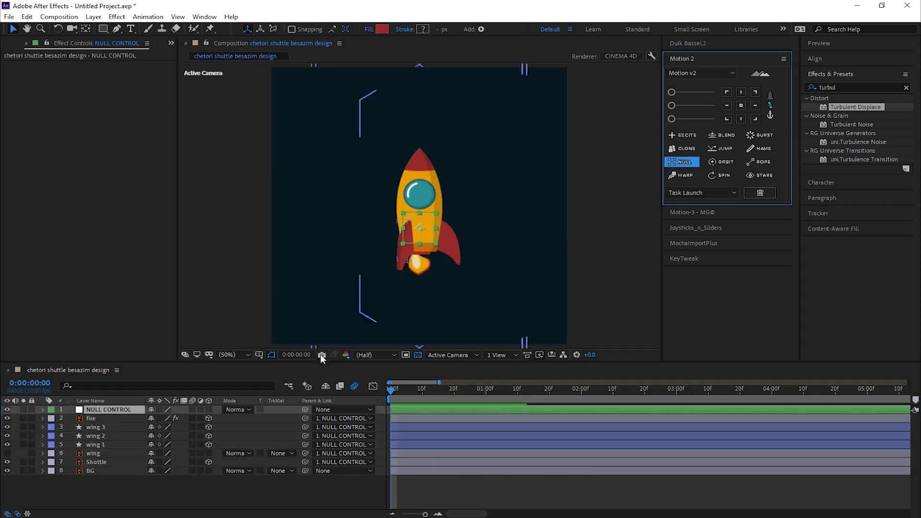
left_click(102, 413)
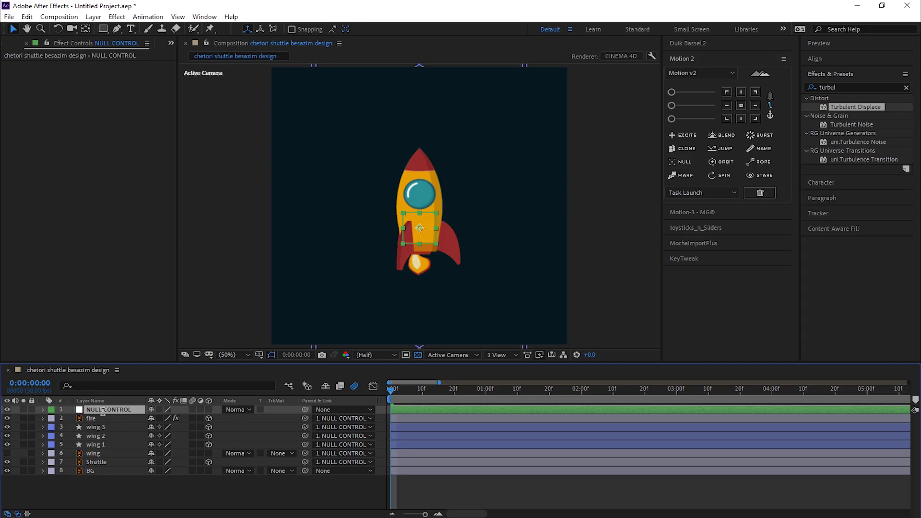
key("Return")
type("shutt")
type("le controll")
type("er")
key("Return")
key("p")
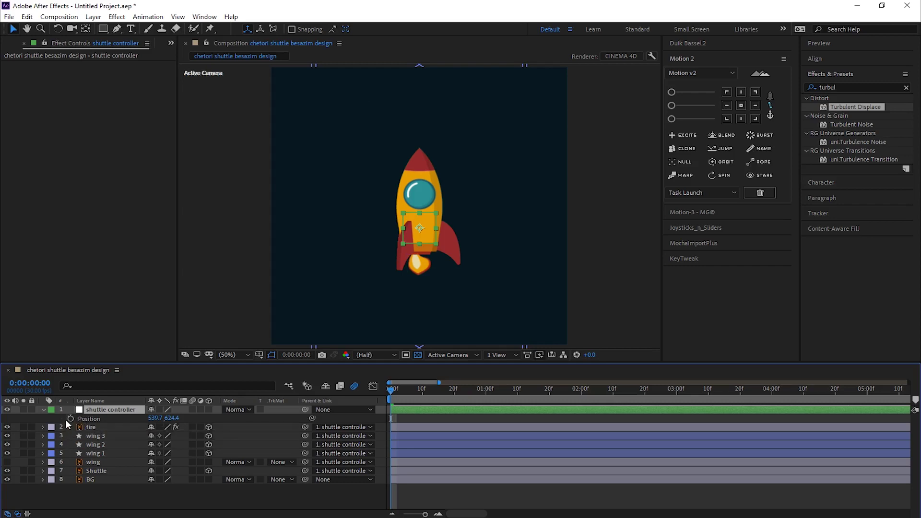
Add a wiggle(4,50) expression to the shuttle controller's Position
left_click(70, 419, "alt")
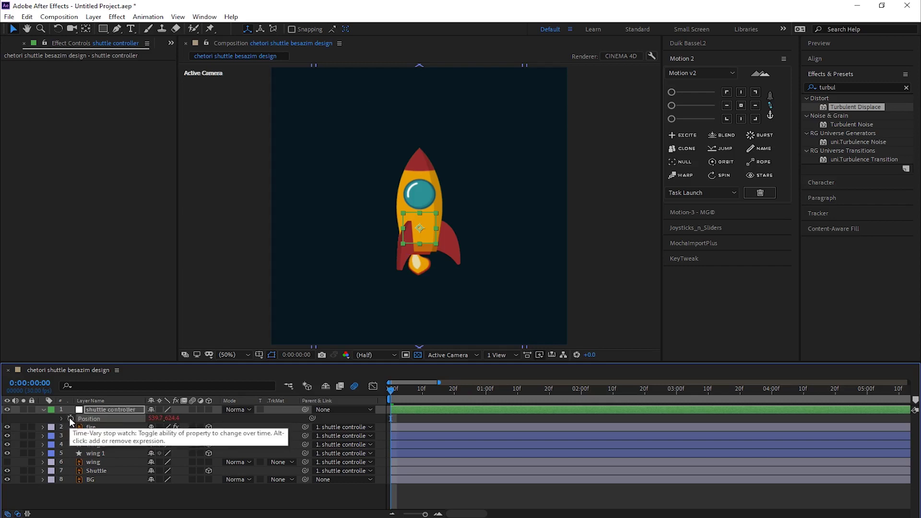
type("w")
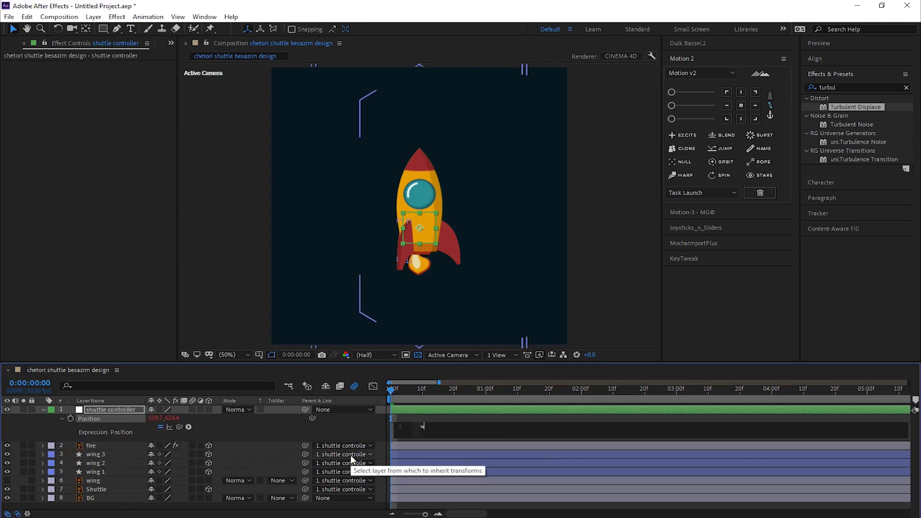
type("igg")
key("Return")
type("4")
type(",")
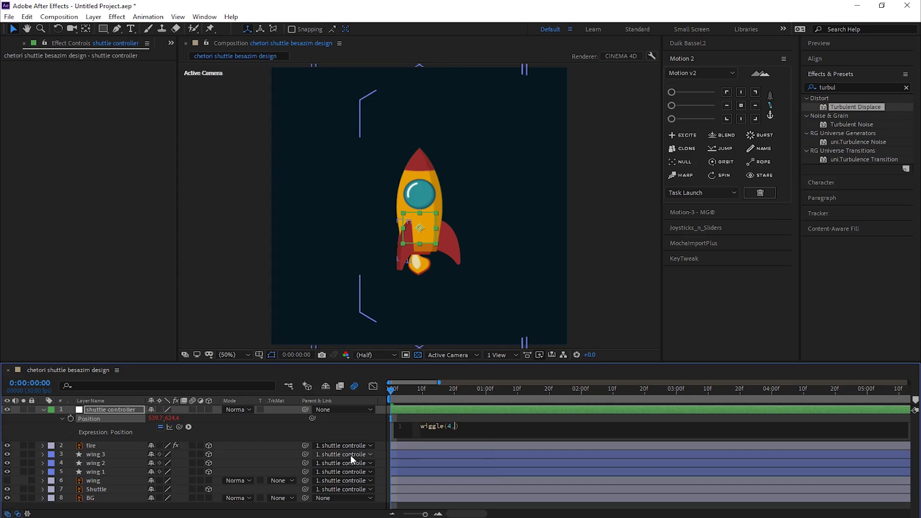
type("50")
key("KP_Enter")
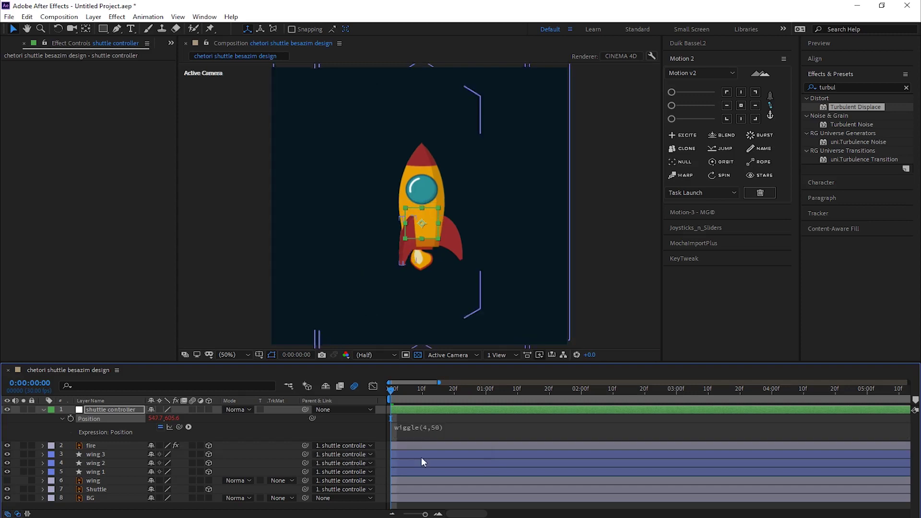
Preview the wiggling rocket, then stop playback and deselect all layers
key("space")
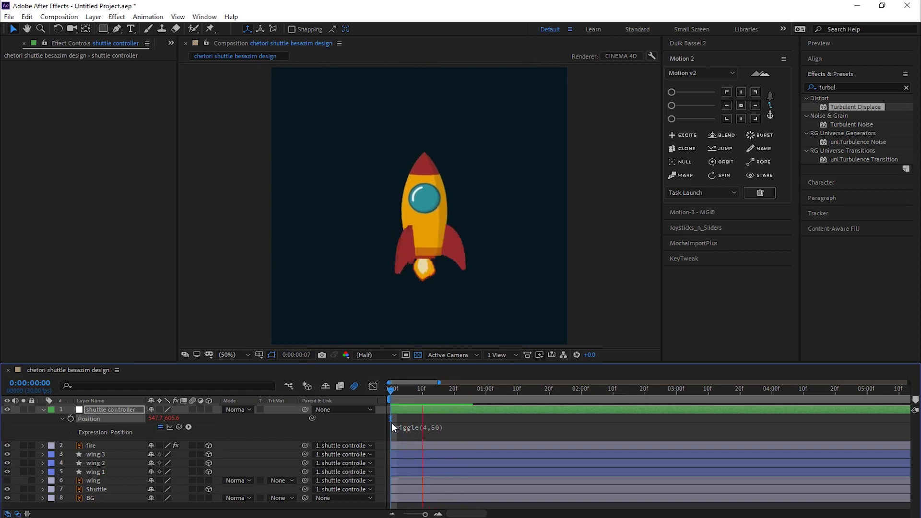
key("space")
left_click(45, 413)
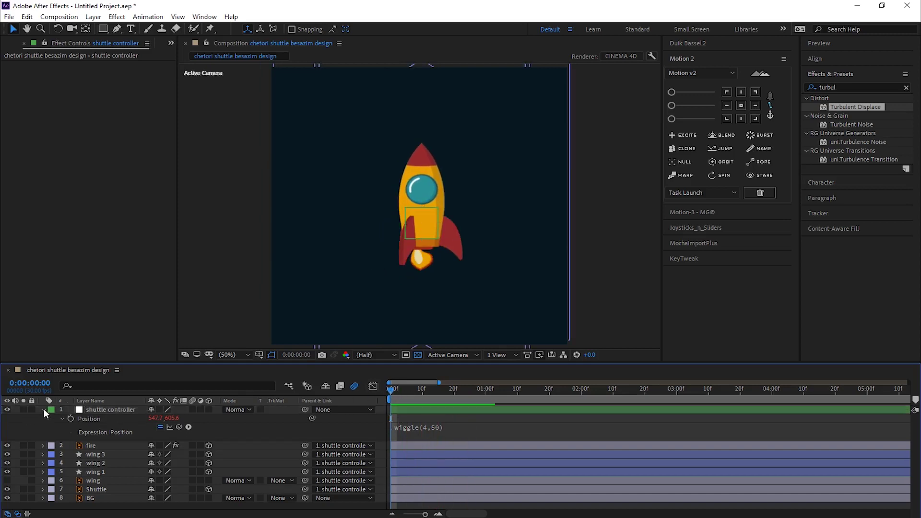
left_click(44, 409)
Create a new composition-sized 1080×1080 solid layer
key("ctrl+y")
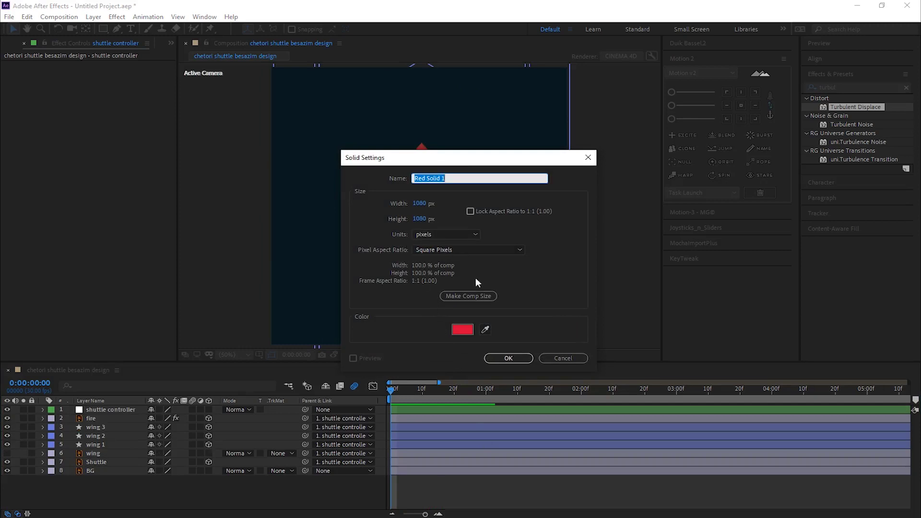
left_click(460, 295)
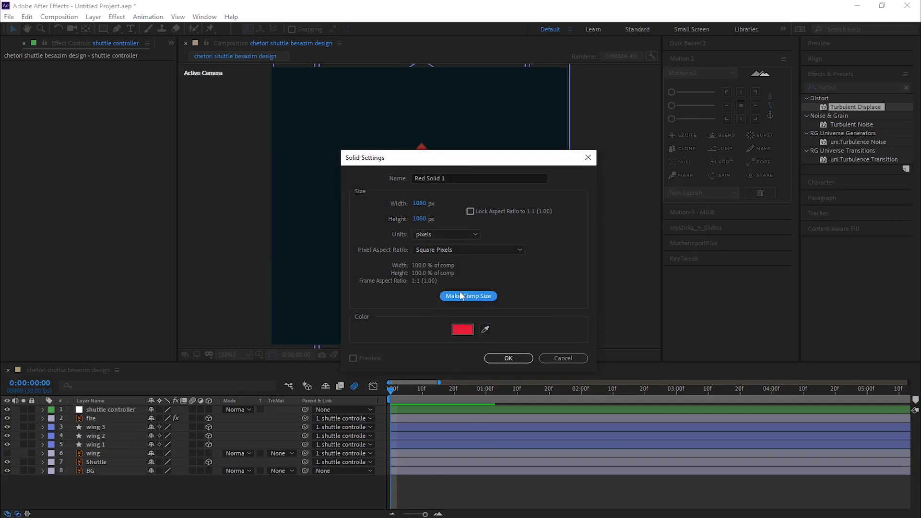
left_click(490, 358)
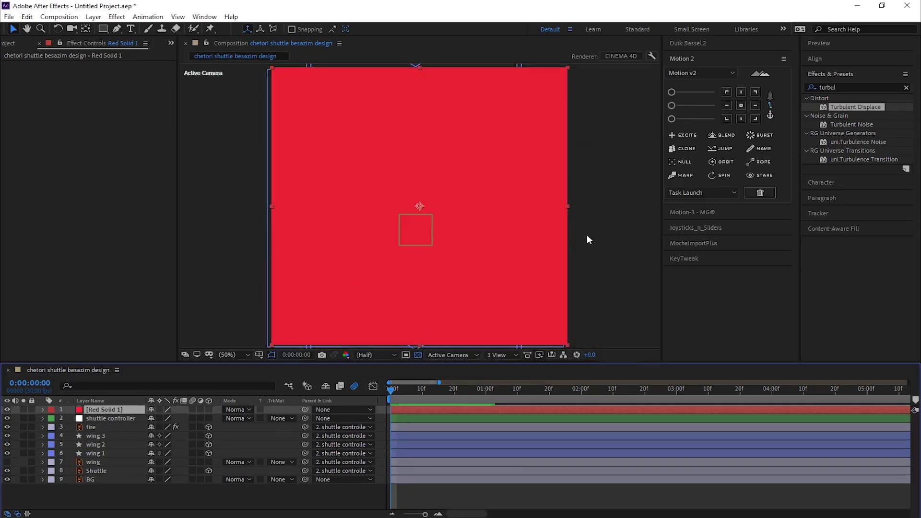
Search Effects & Presets for 'fractal' and apply Fractal Noise to the red solid
left_click(857, 87)
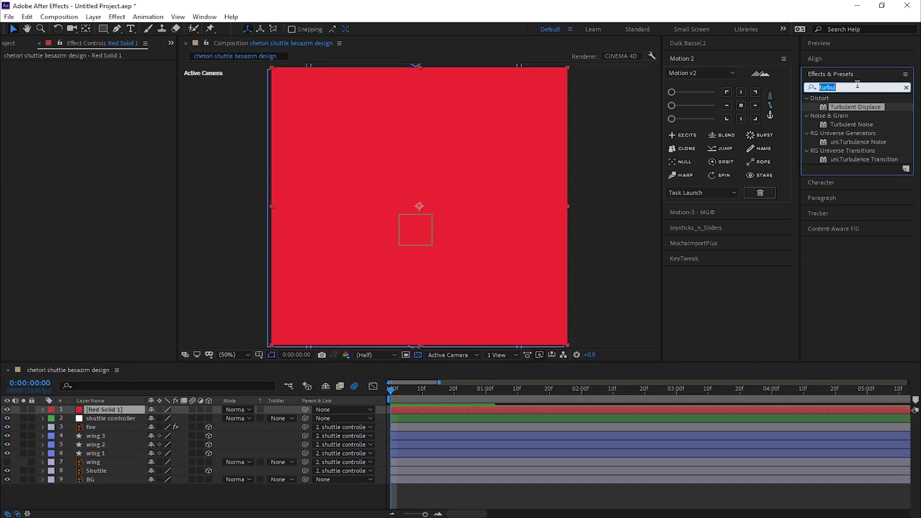
type("fractal")
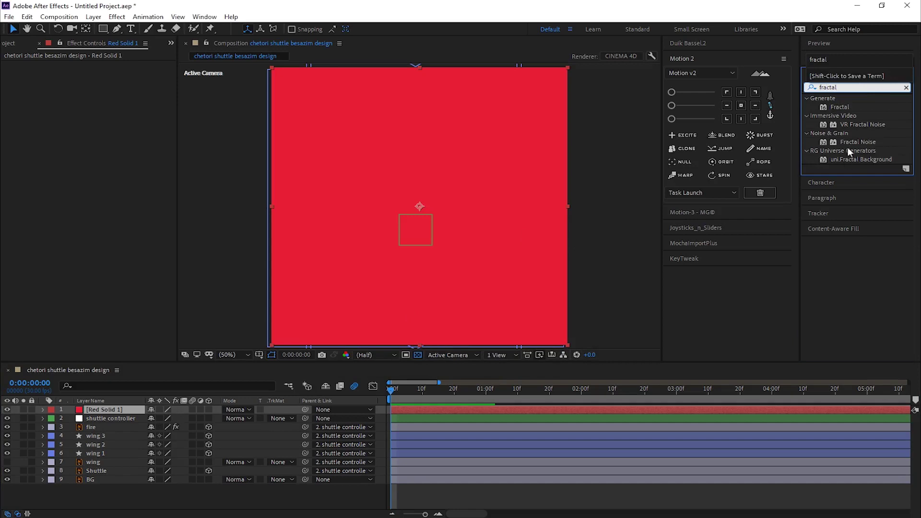
mouse_move(857, 141)
left_mouse_down()
mouse_move(449, 262)
mouse_move(115, 409)
left_mouse_up()
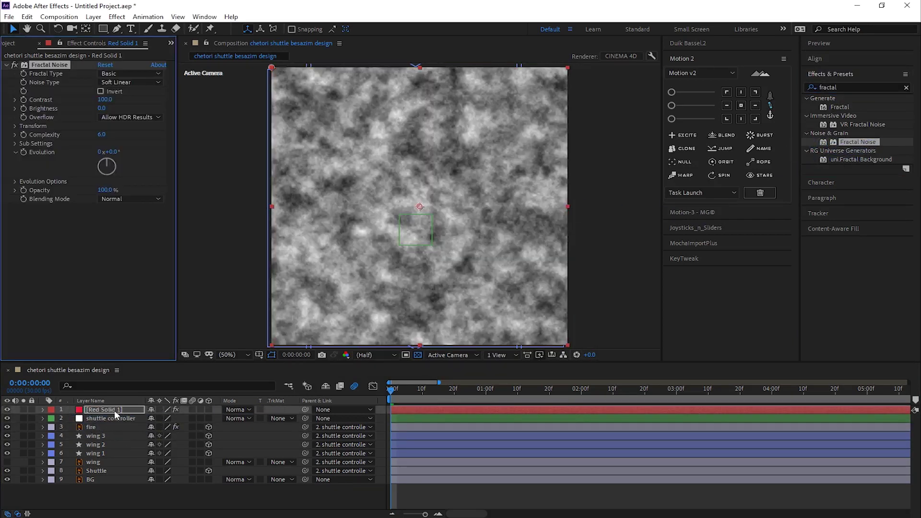
Rename the red solid layer to 'speed lines'
left_click(114, 410)
key("Return")
type("spe")
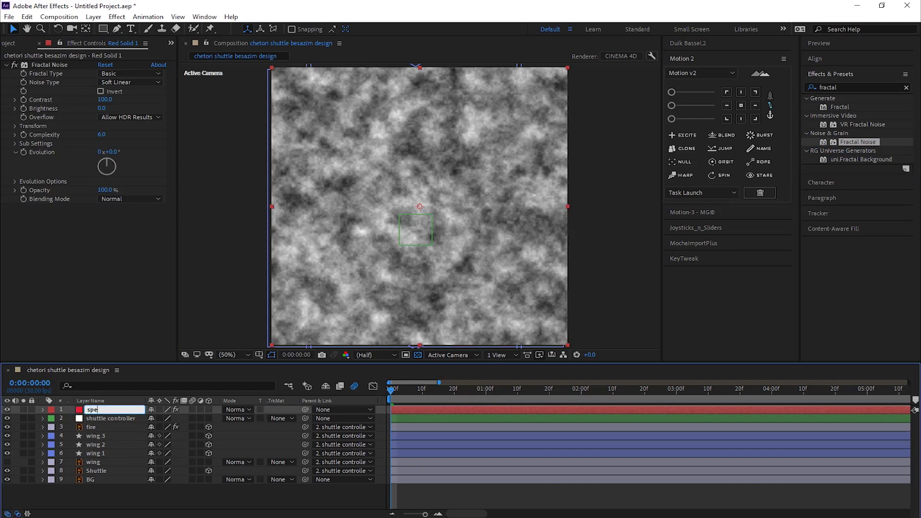
type("ed lines")
key("BackSpace")
left_click(117, 337)
Set the Fractal Noise Contrast to 829 and Brightness to -326
left_click(94, 411)
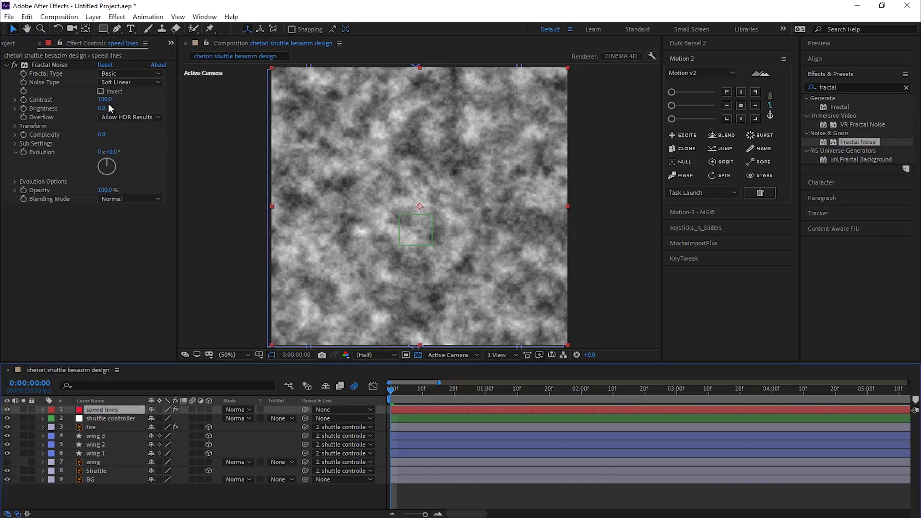
left_click_drag(107, 100, 482, 106)
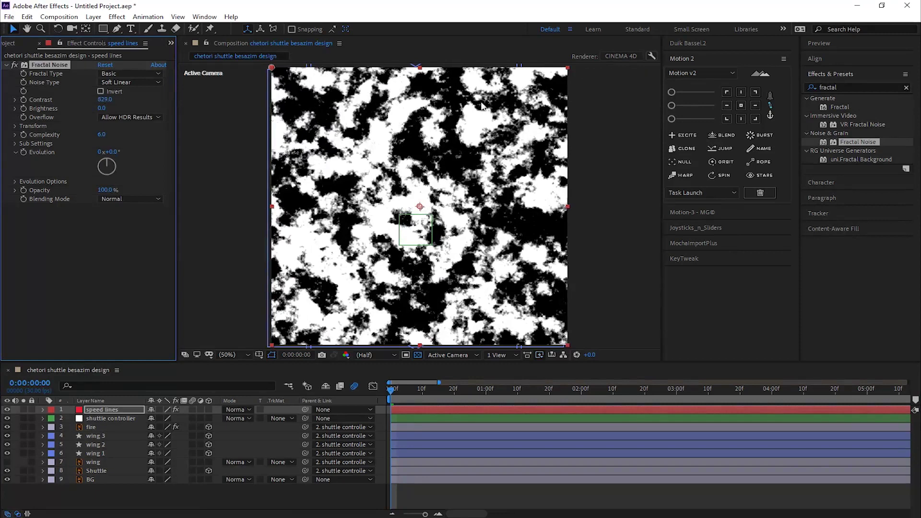
mouse_move(102, 108)
left_mouse_down()
mouse_move(45, 125)
mouse_move(2, 181)
left_mouse_up()
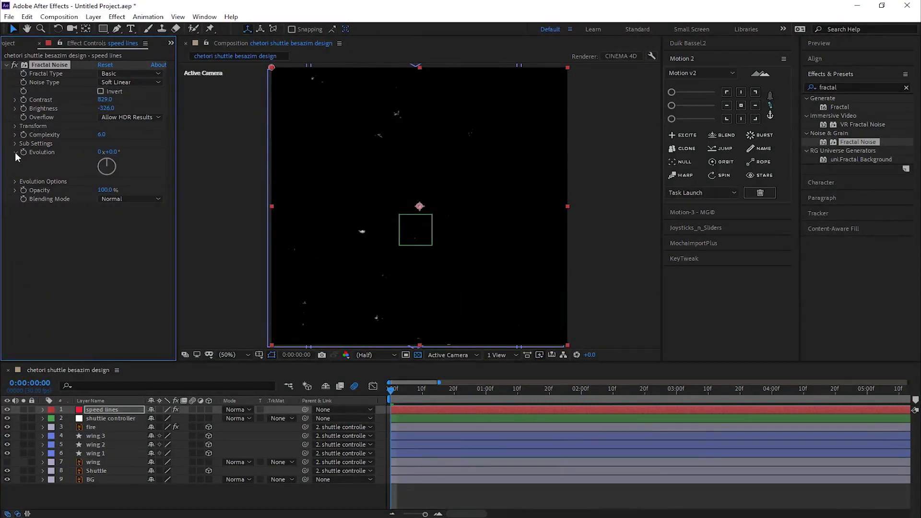
left_click(16, 126)
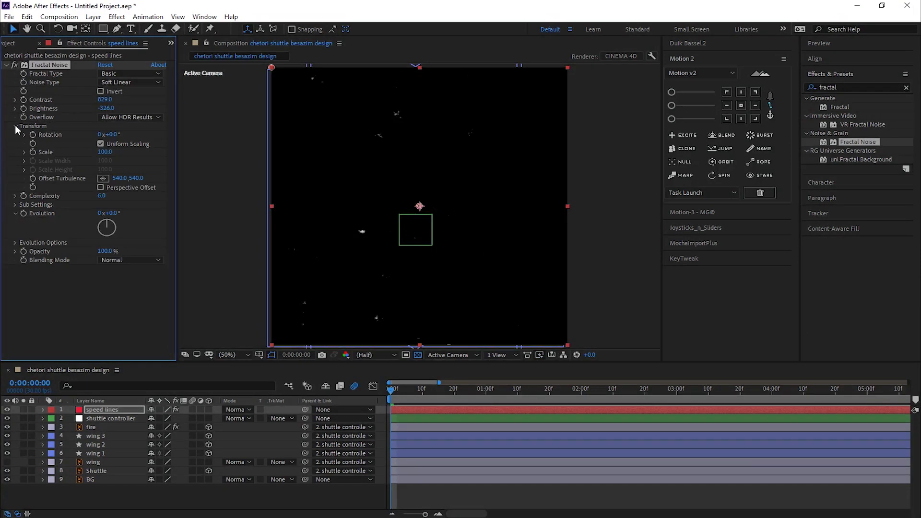
Uncheck Uniform Scaling and set noise Scale Width 1 and Scale Height 2976
left_click(101, 143)
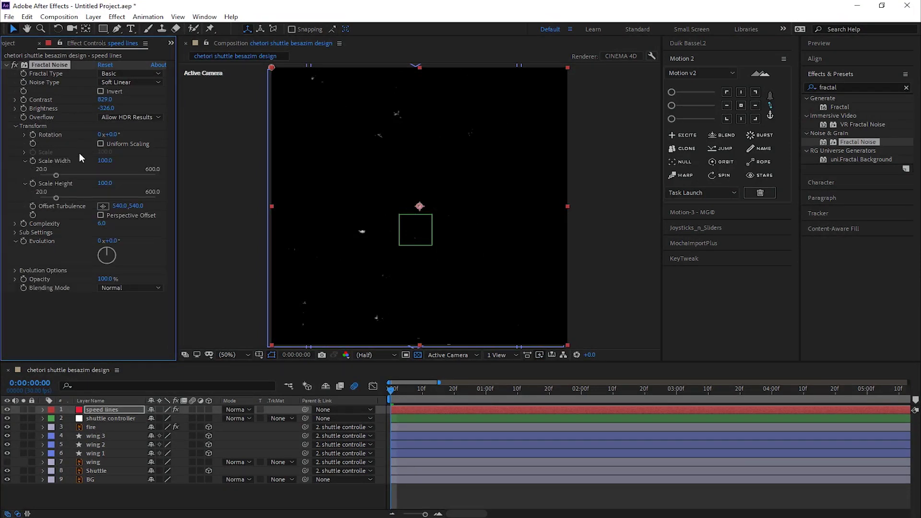
left_click(104, 160)
type("1")
key("Return")
left_click_drag(102, 164, 5, 164)
left_click_drag(101, 186, 476, 165)
left_click_drag(605, 157, 537, 158)
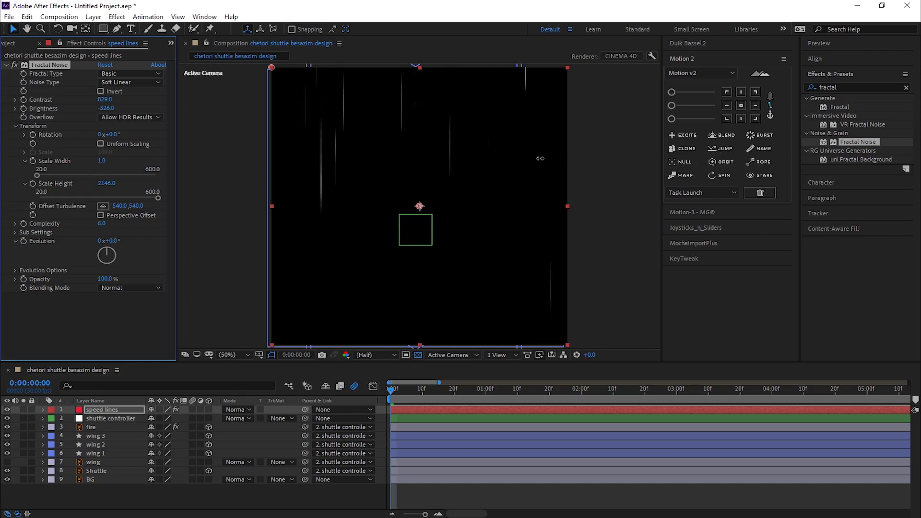
left_click_drag(107, 183, 134, 187)
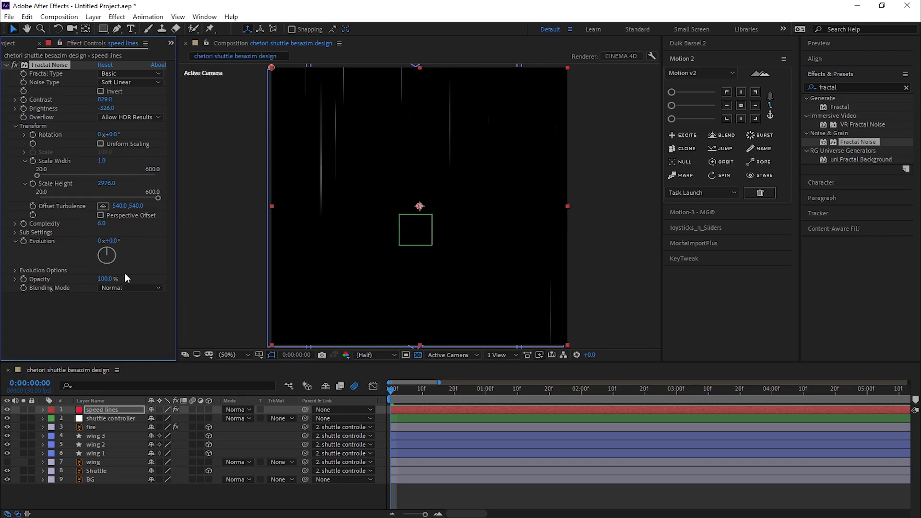
left_click(106, 334)
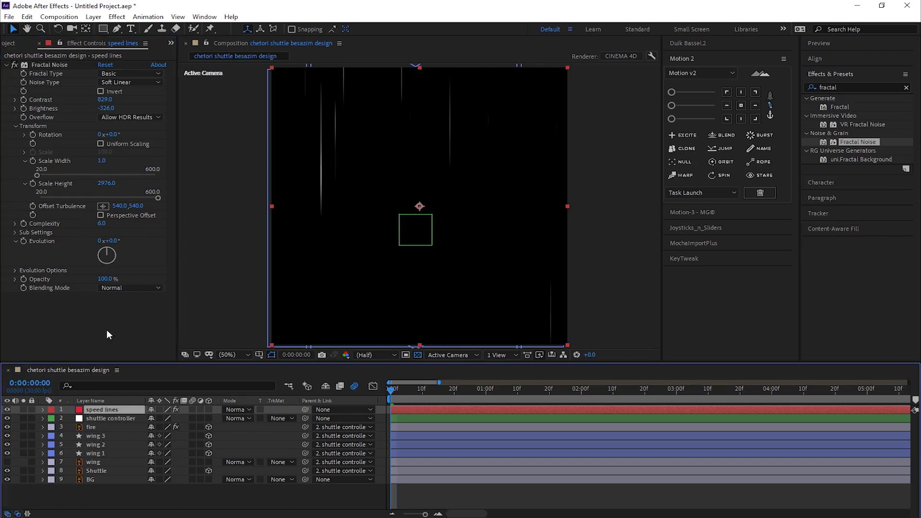
Give the speed lines' Offset Turbulence the expression [temp, time*8000] and scrub to check
left_click(32, 206, "alt")
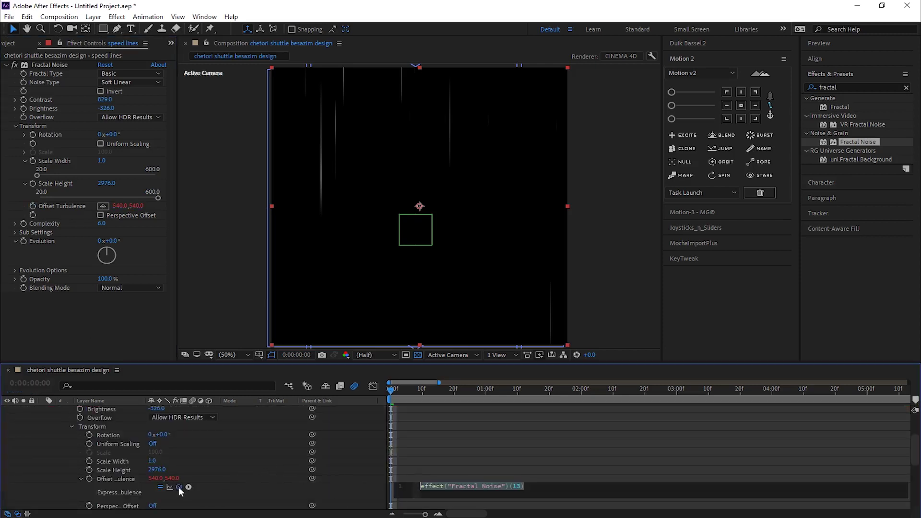
mouse_move(158, 493)
left_mouse_down()
mouse_move(128, 480)
mouse_move(155, 477)
left_mouse_up()
type("[temp, temp")
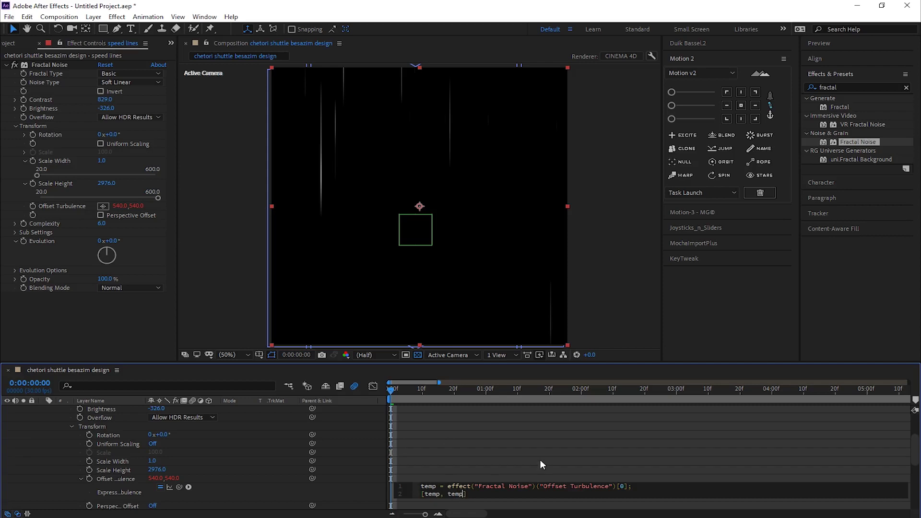
key("shift+Left")
key("shift+Left")
key("shift+Left")
key("shift+Left")
type("time")
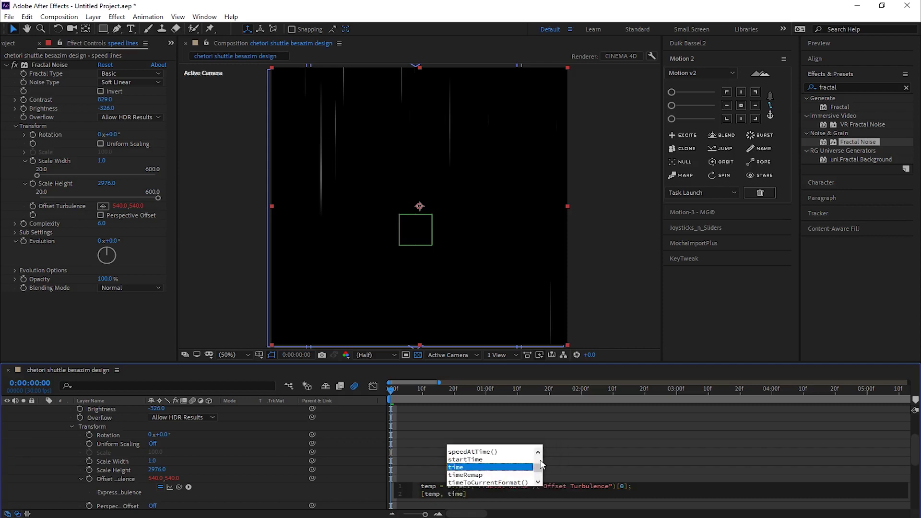
type("*")
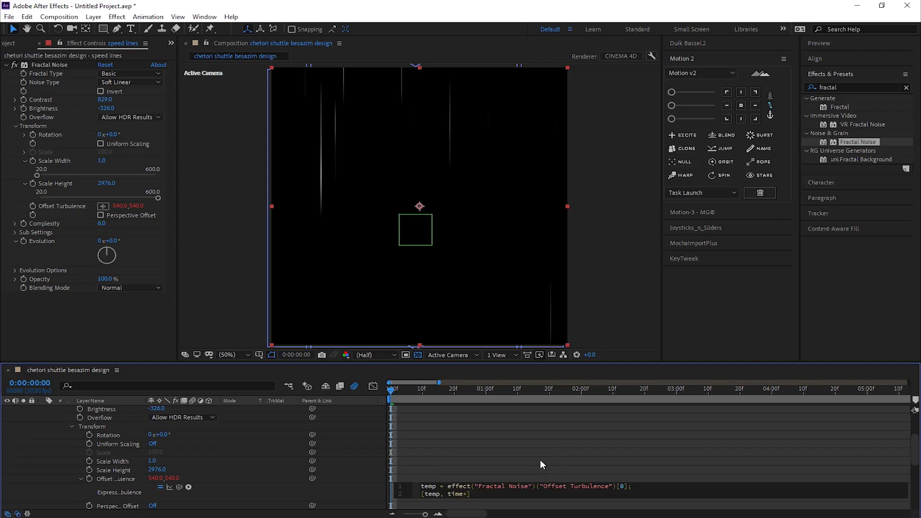
type("8000")
left_click(541, 460)
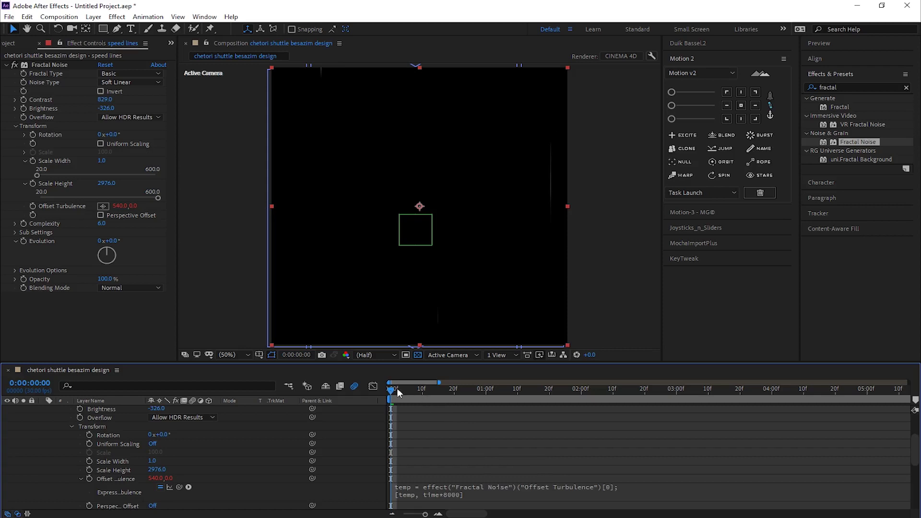
mouse_move(396, 388)
left_mouse_down()
mouse_move(632, 391)
mouse_move(378, 396)
left_mouse_up()
scroll(443, 441, "up", 3)
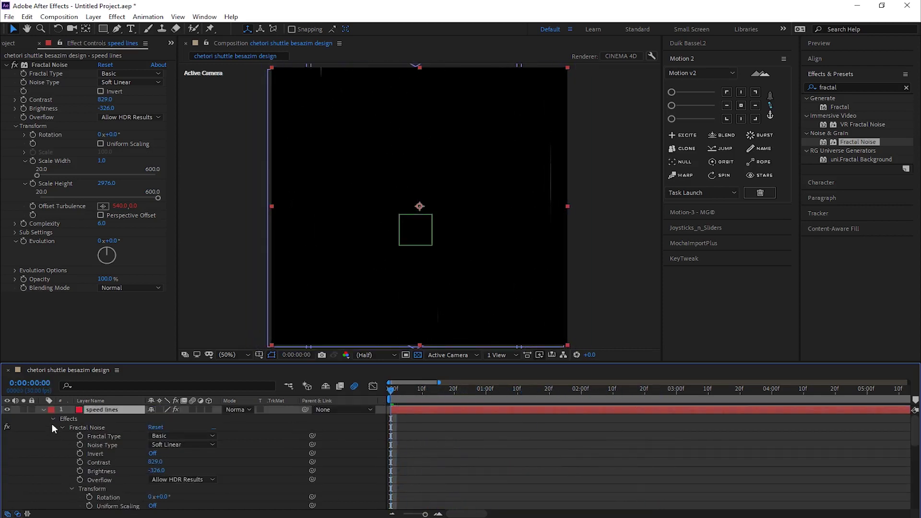
Set the speed lines layer's blending mode to Screen and preview the animation
left_click(43, 410)
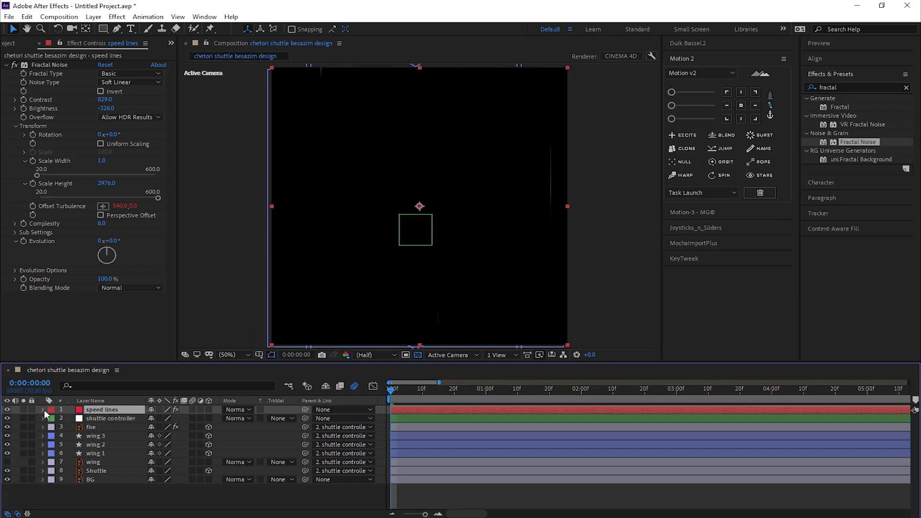
left_click(230, 410)
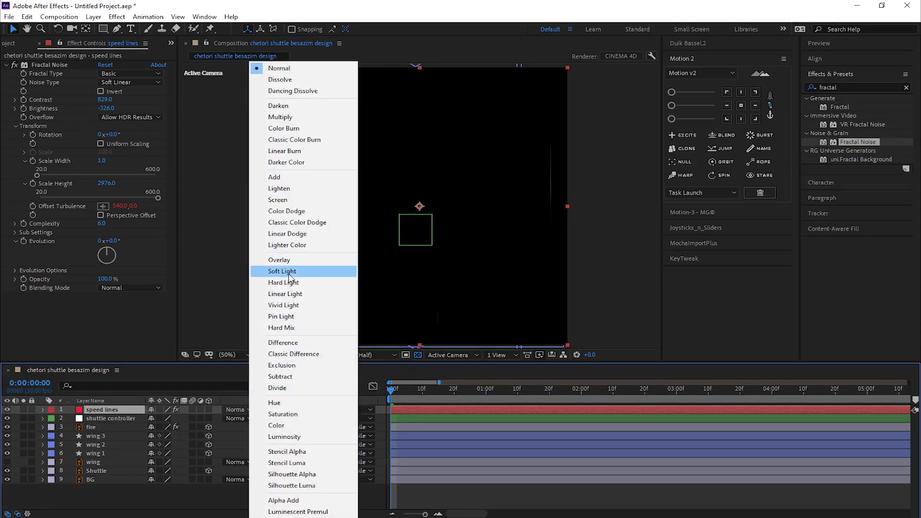
left_click(278, 199)
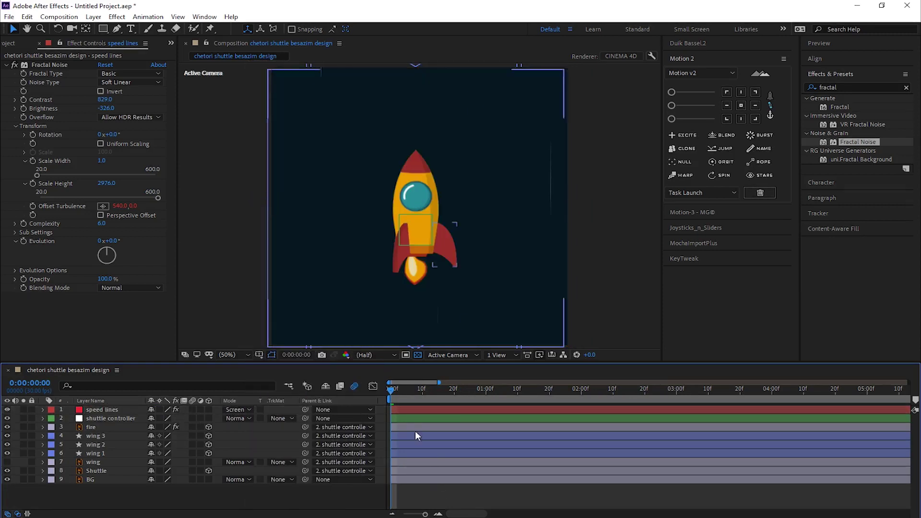
key("space")
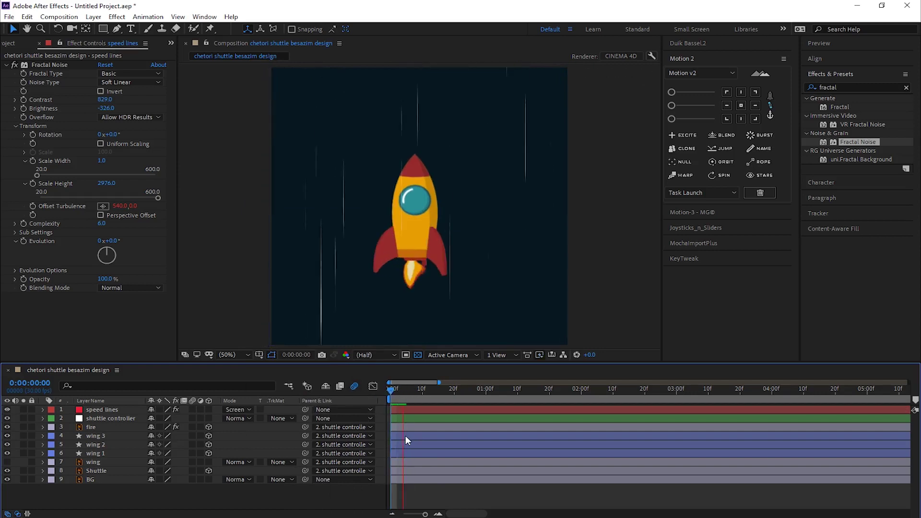